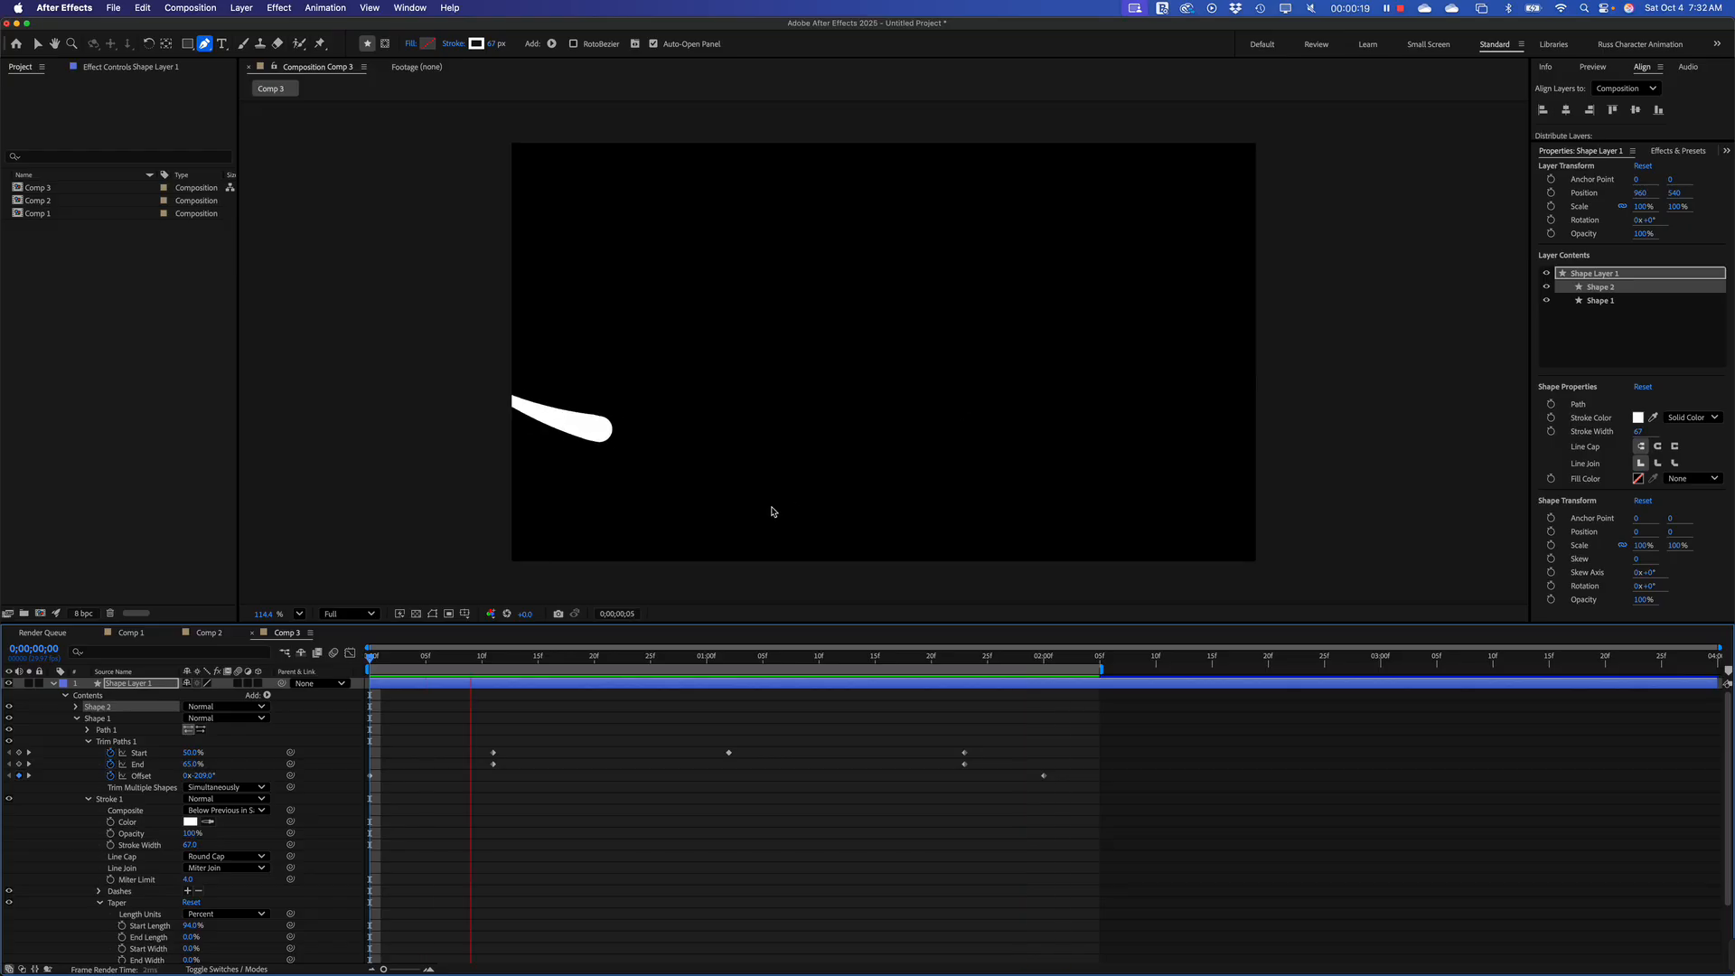
Stop the preview and create a new HD 1920x1080, 29.97 fps composition with a duration of 0;00;04;00
{"action": "key", "text": "space"}
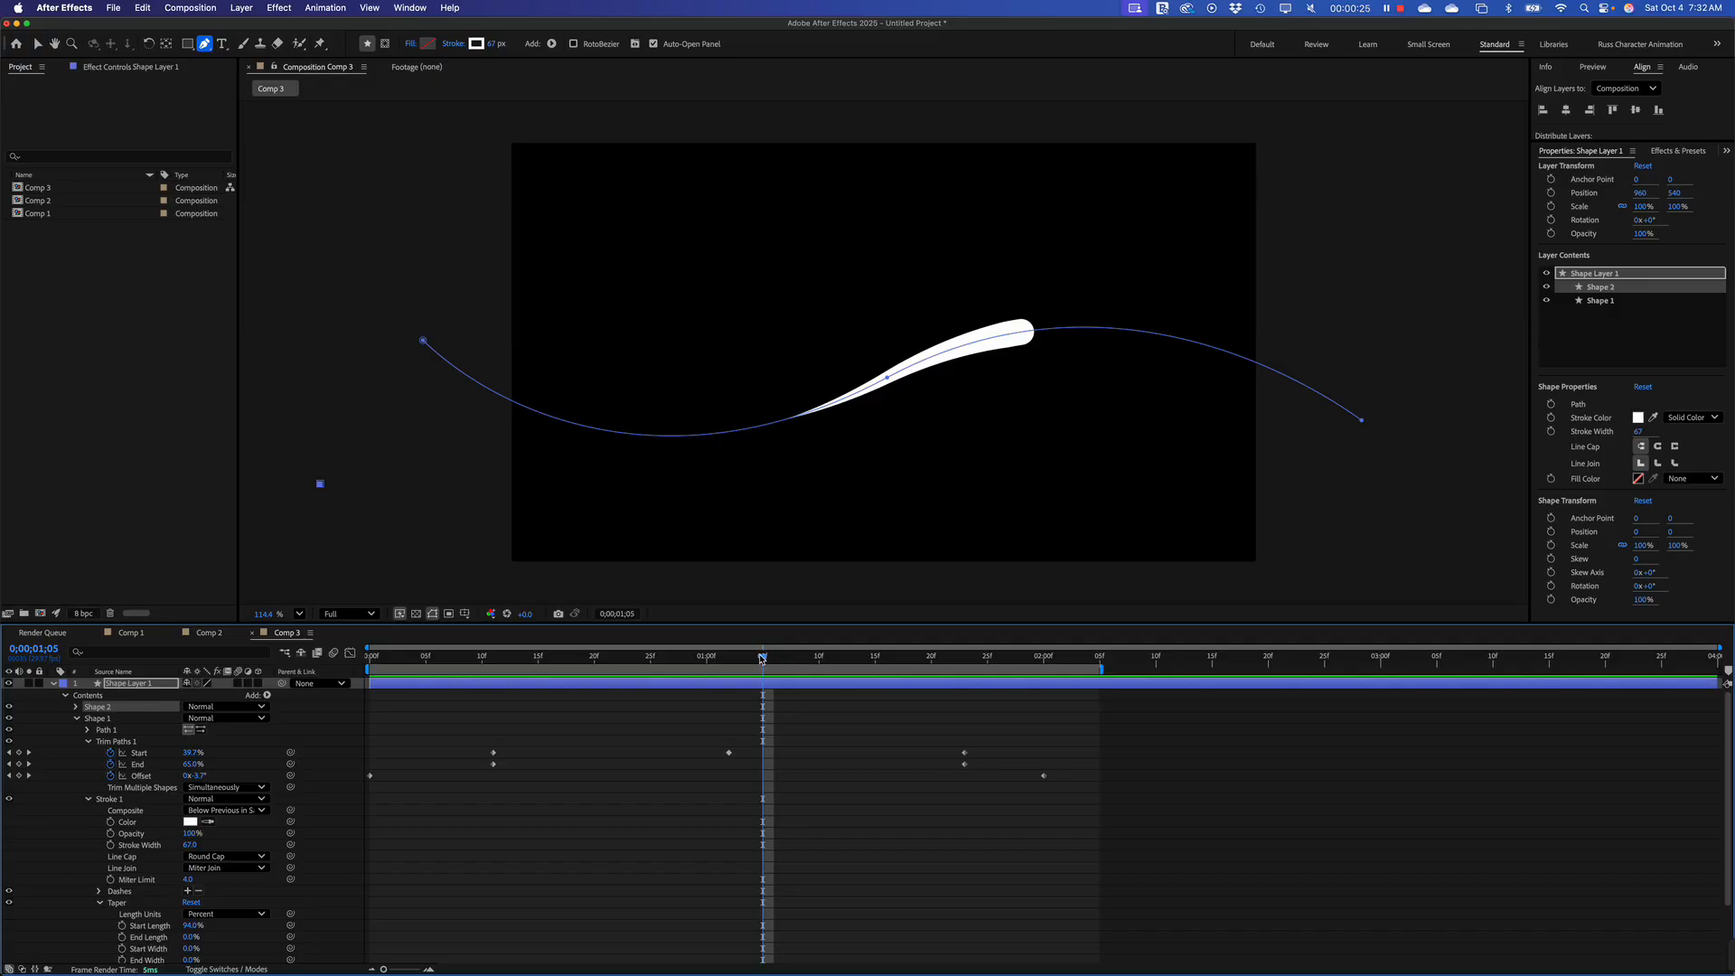
{"action": "left_click_drag", "start_coordinate": [761, 657], "coordinate": [282, 654]}
{"action": "left_click", "coordinate": [29, 332]}
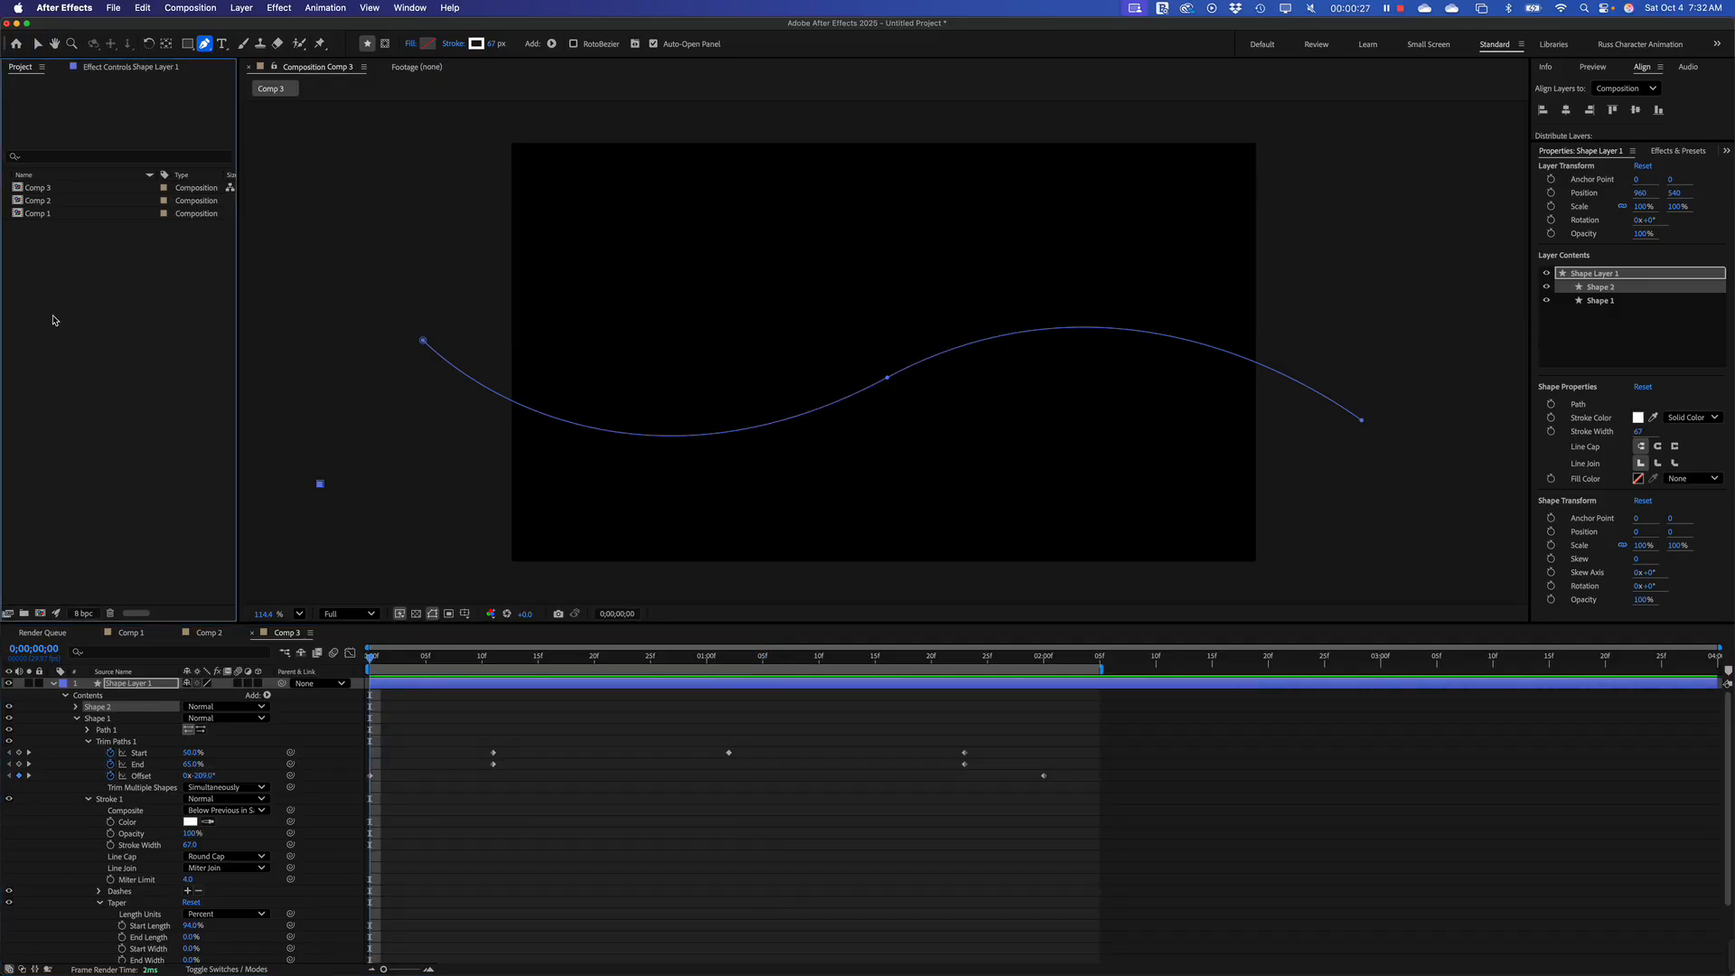
{"action": "right_click", "coordinate": [68, 350]}
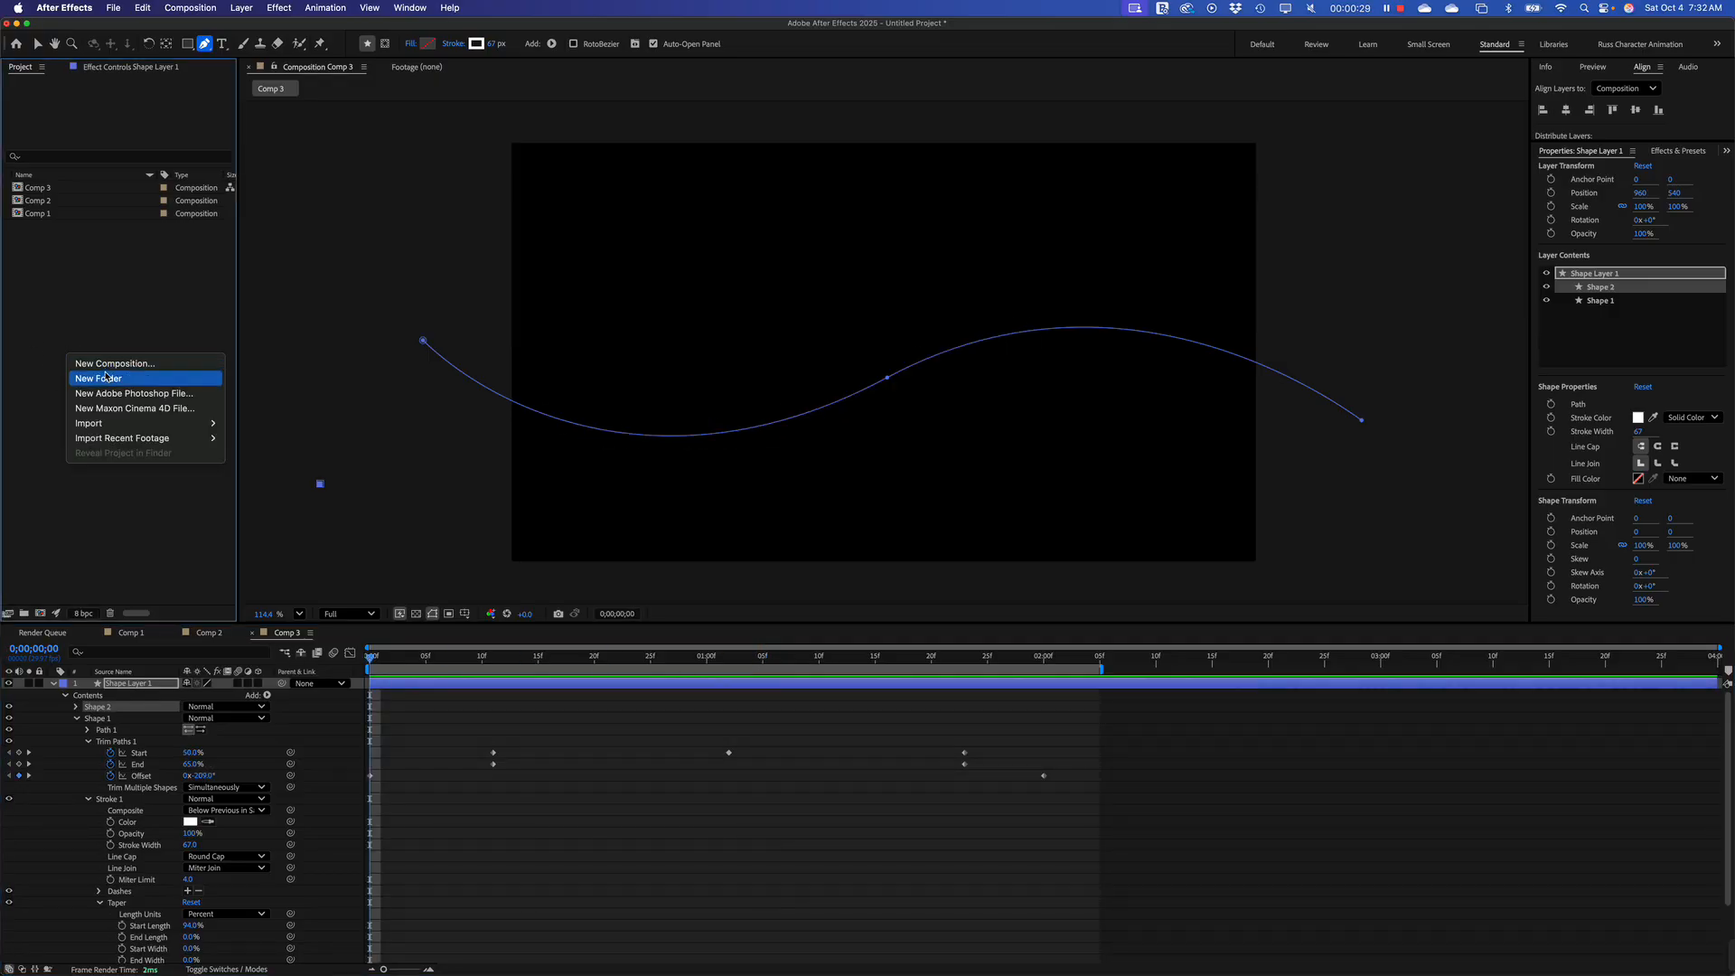
{"action": "left_click", "coordinate": [108, 362]}
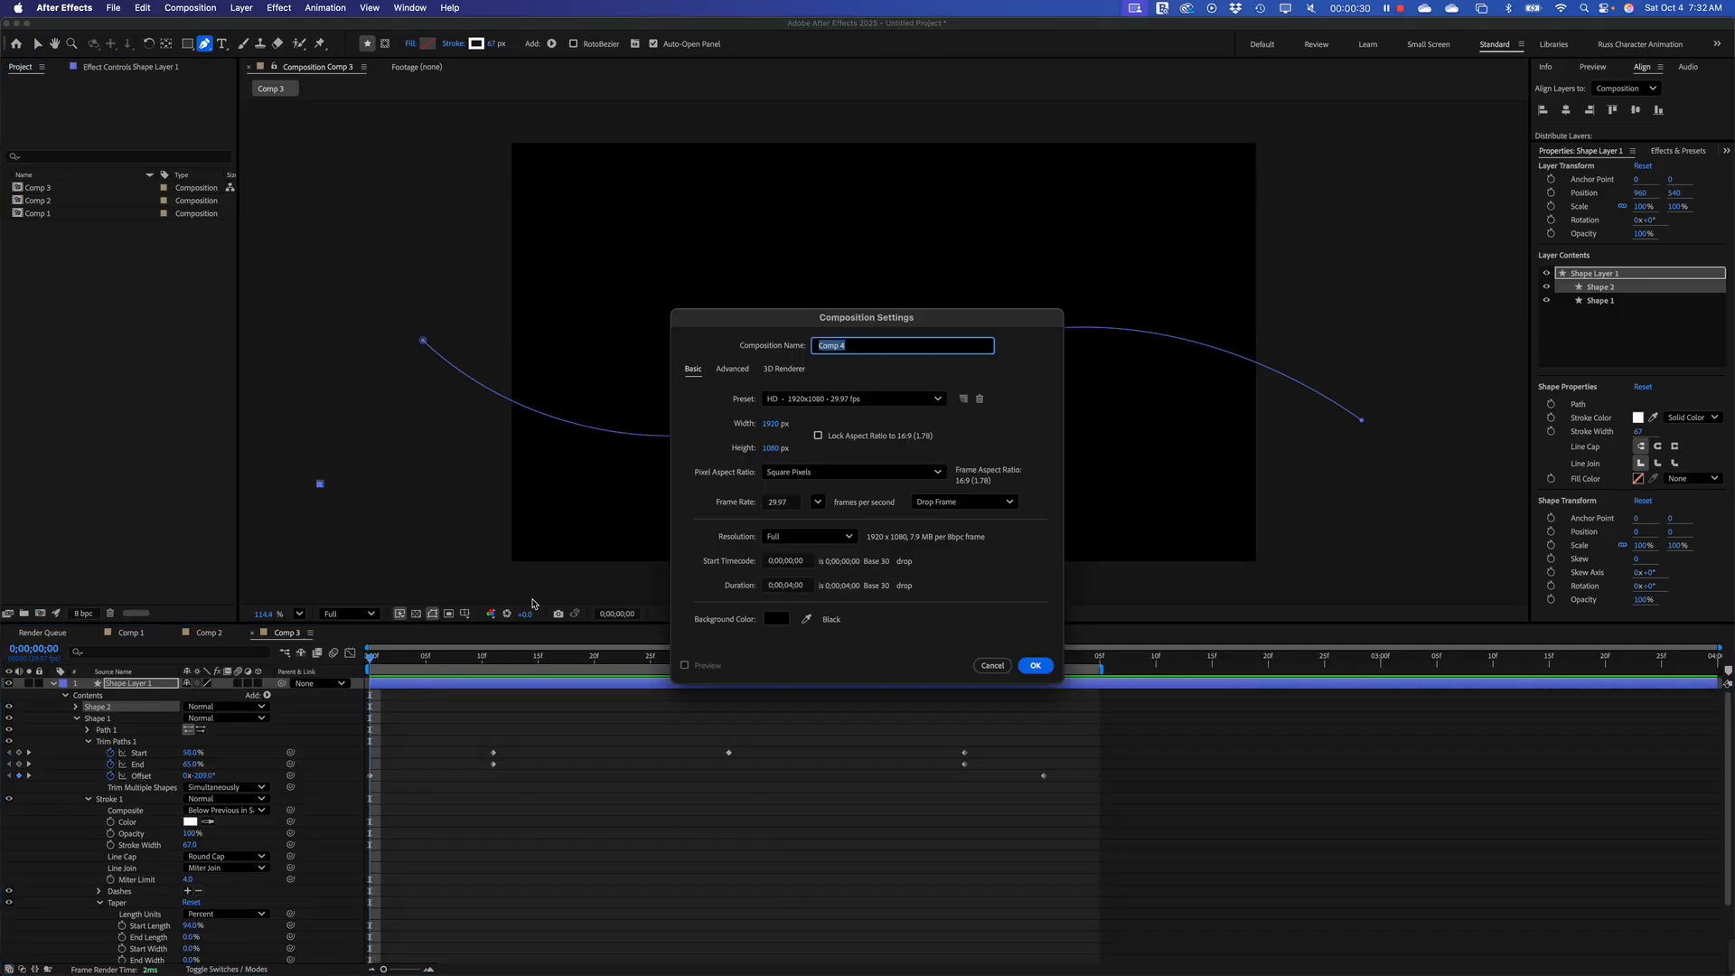
{"action": "left_click", "coordinate": [1033, 666]}
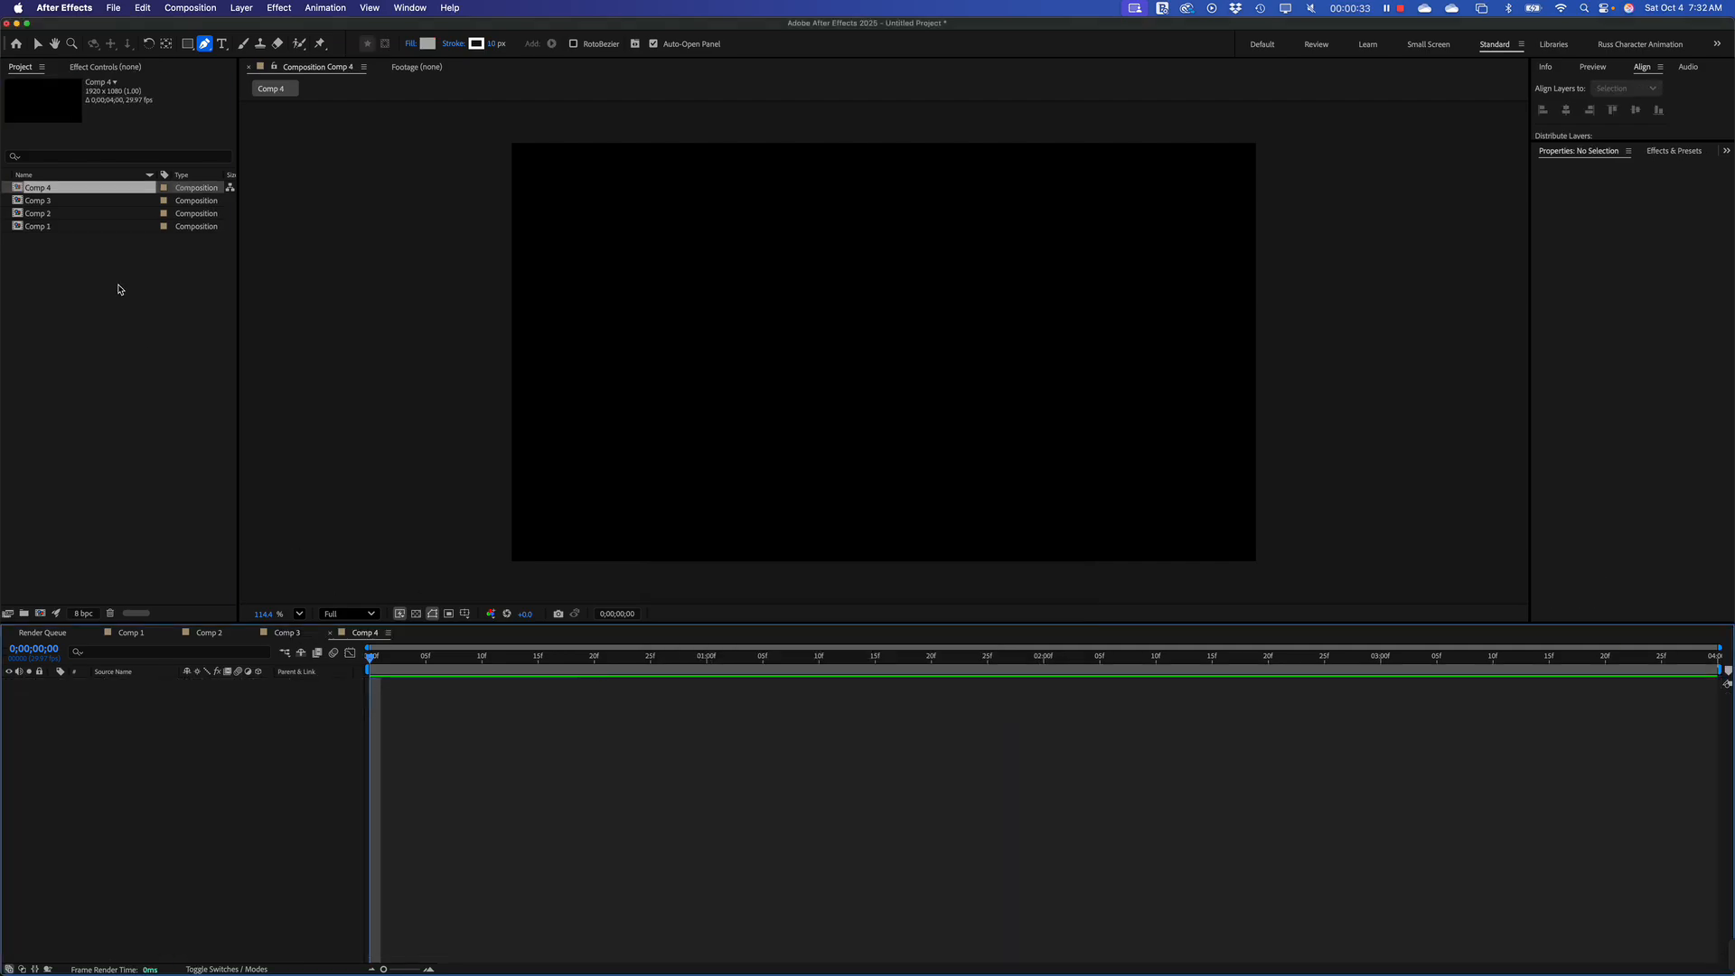
Draw a curved Pen tool path from beyond the frame's left edge through a central loop to beyond its right edge
{"action": "left_click", "coordinate": [207, 47]}
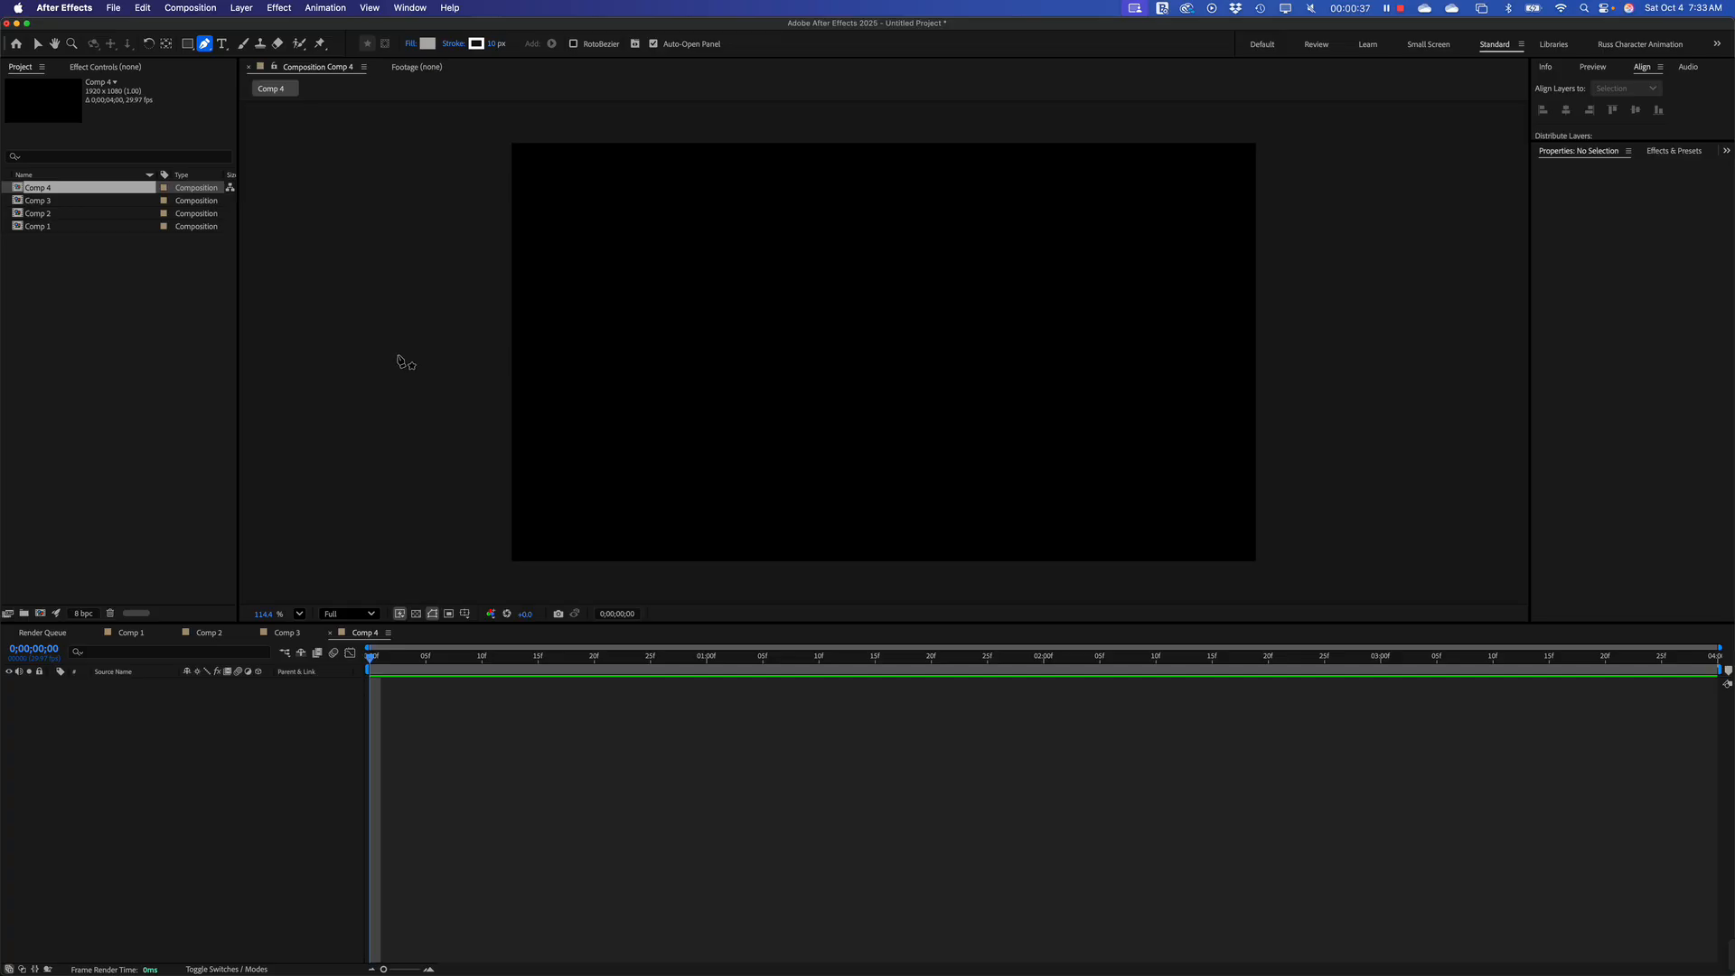
{"action": "left_click_drag", "start_coordinate": [398, 351], "coordinate": [481, 419]}
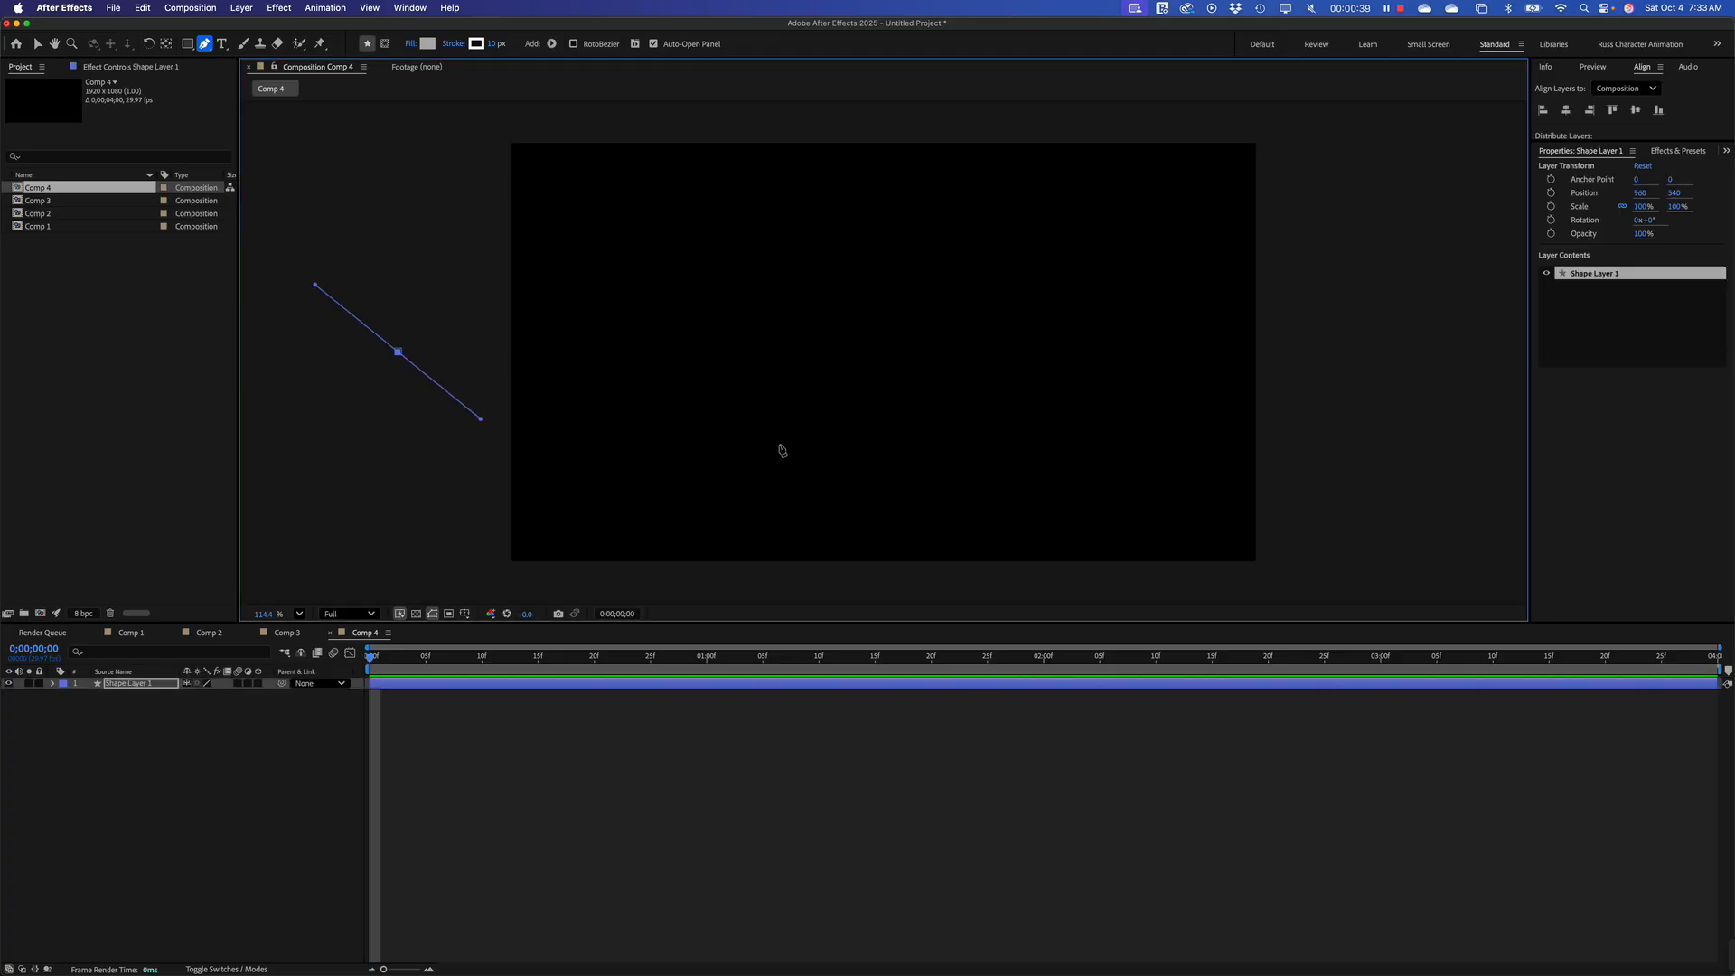
{"action": "left_click_drag", "start_coordinate": [924, 391], "coordinate": [1079, 300]}
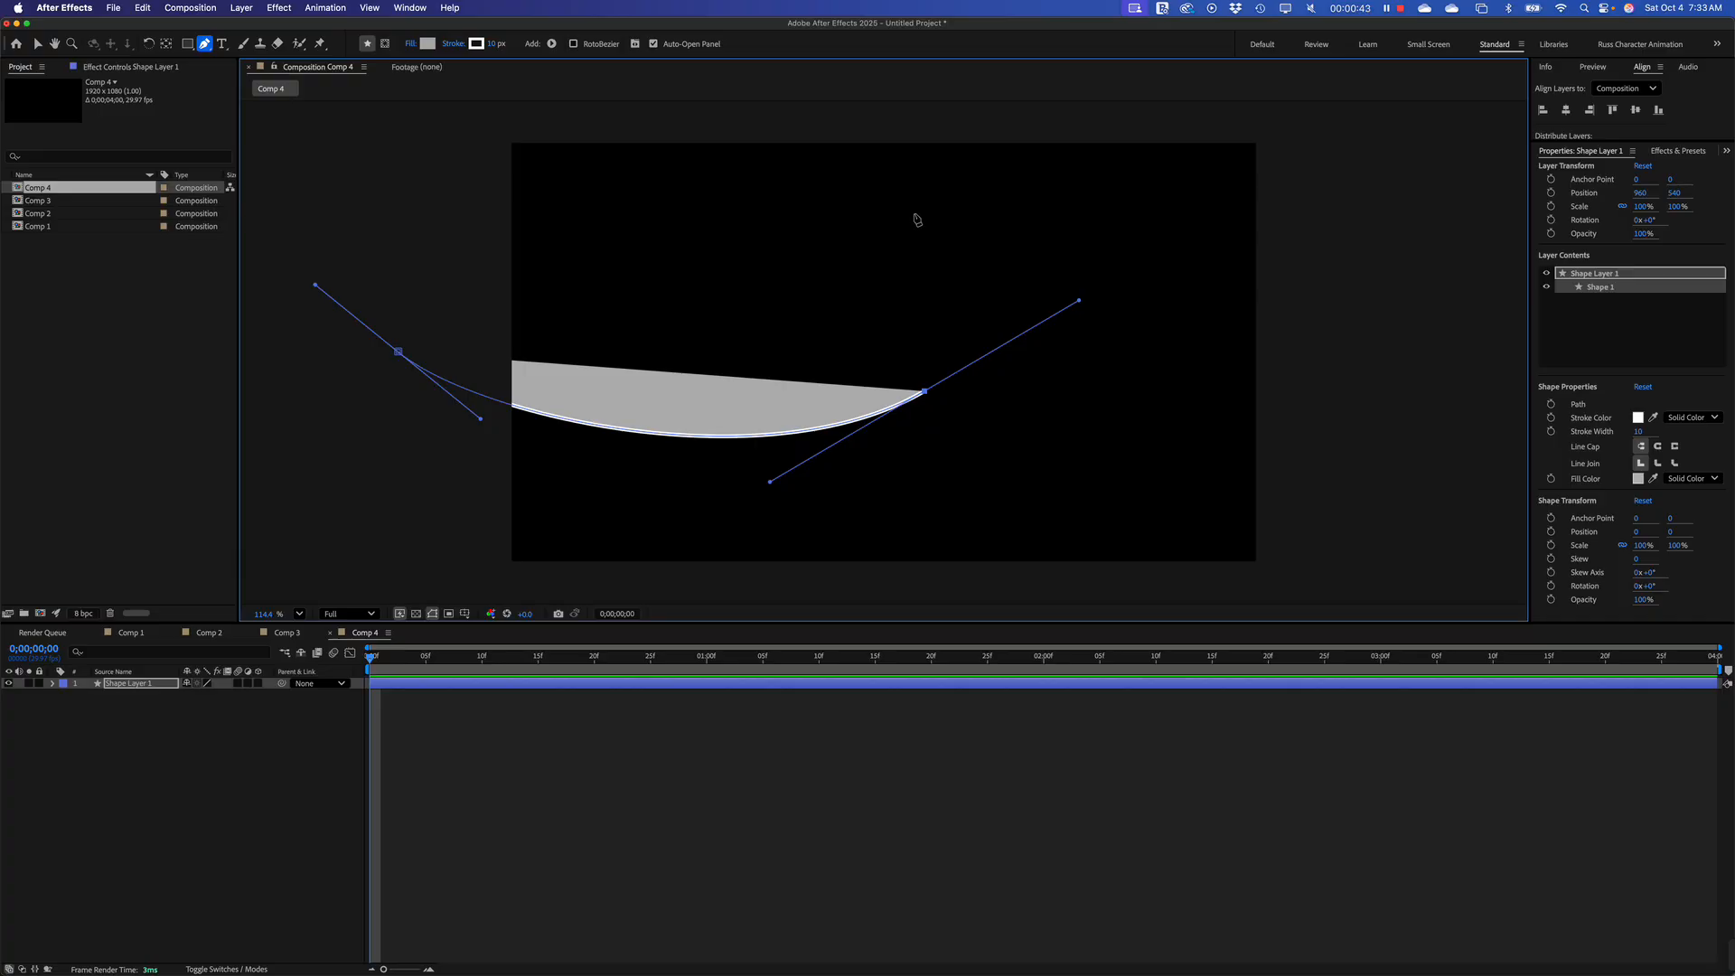
{"action": "left_click_drag", "start_coordinate": [915, 213], "coordinate": [820, 250]}
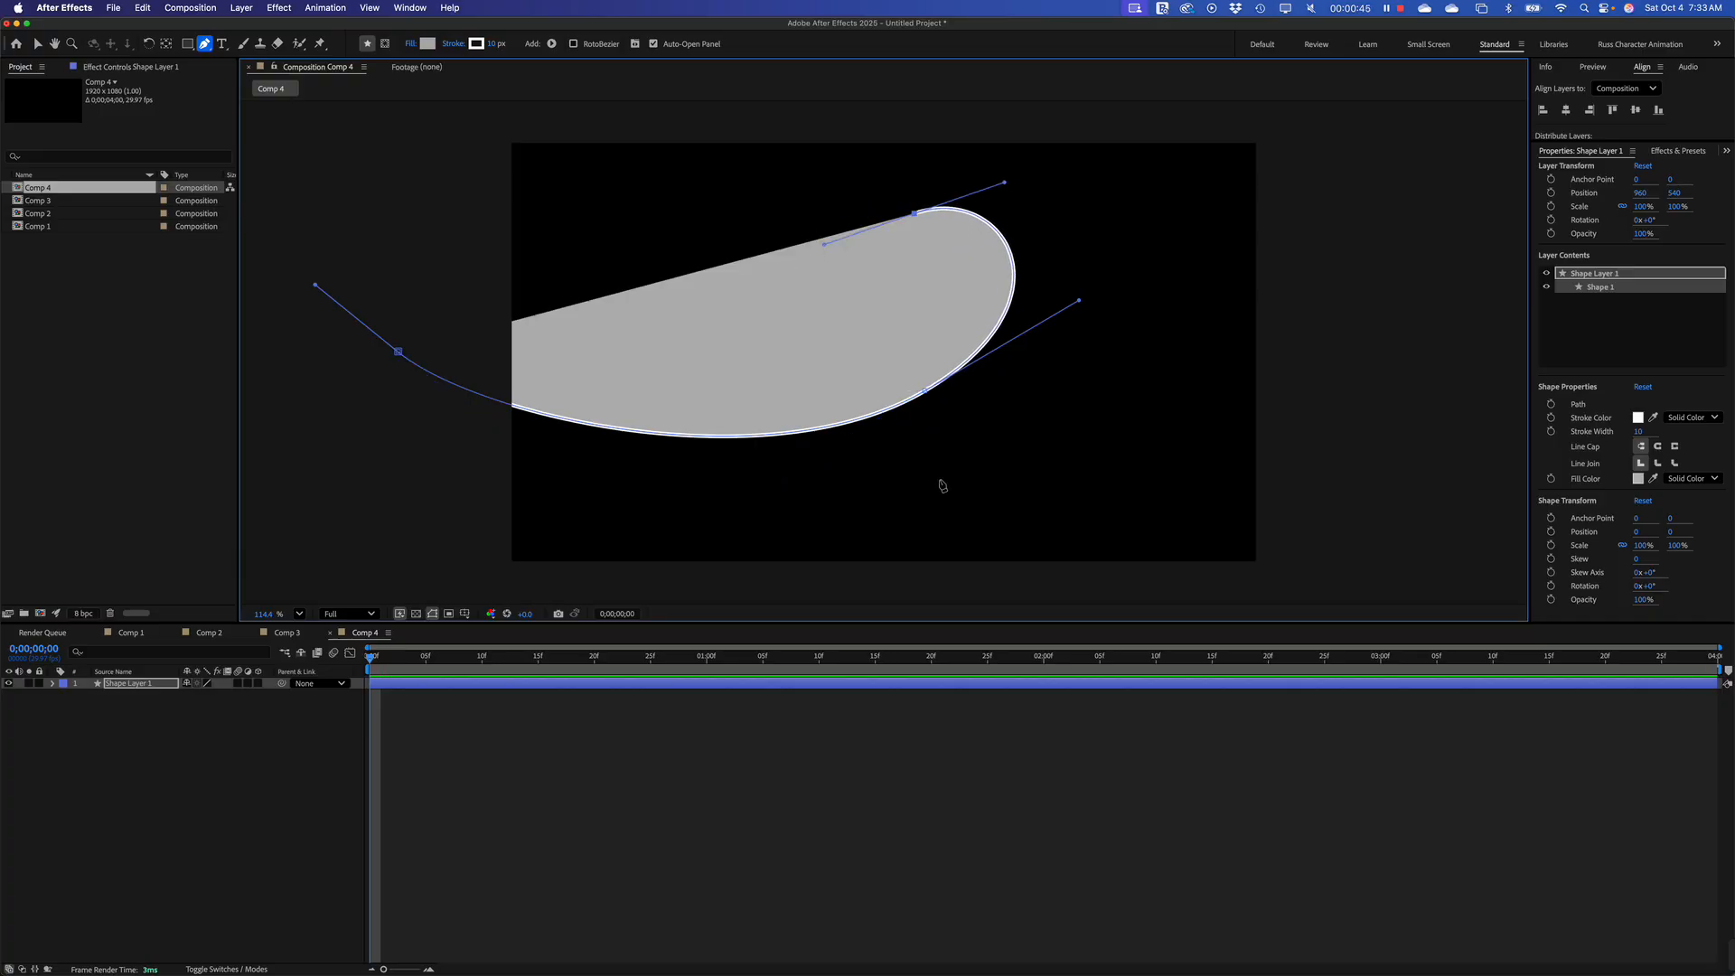
{"action": "left_click_drag", "start_coordinate": [959, 467], "coordinate": [1097, 531]}
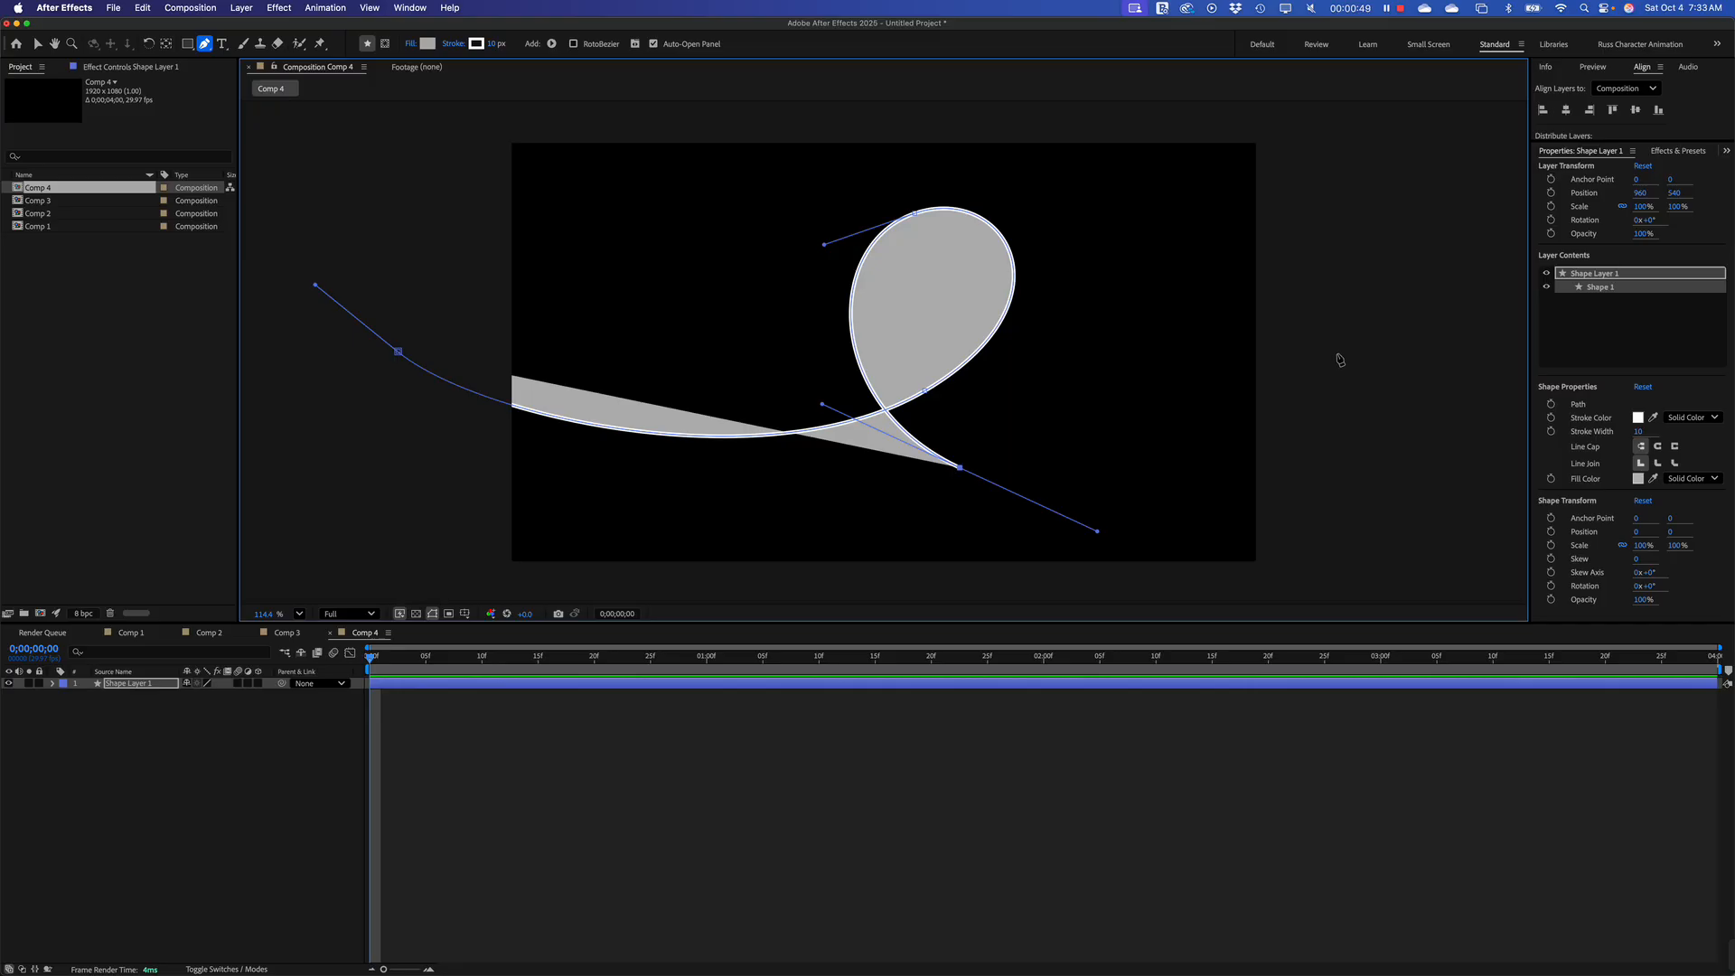
{"action": "left_click", "coordinate": [1369, 332]}
{"action": "left_click_drag", "start_coordinate": [1371, 337], "coordinate": [1437, 276]}
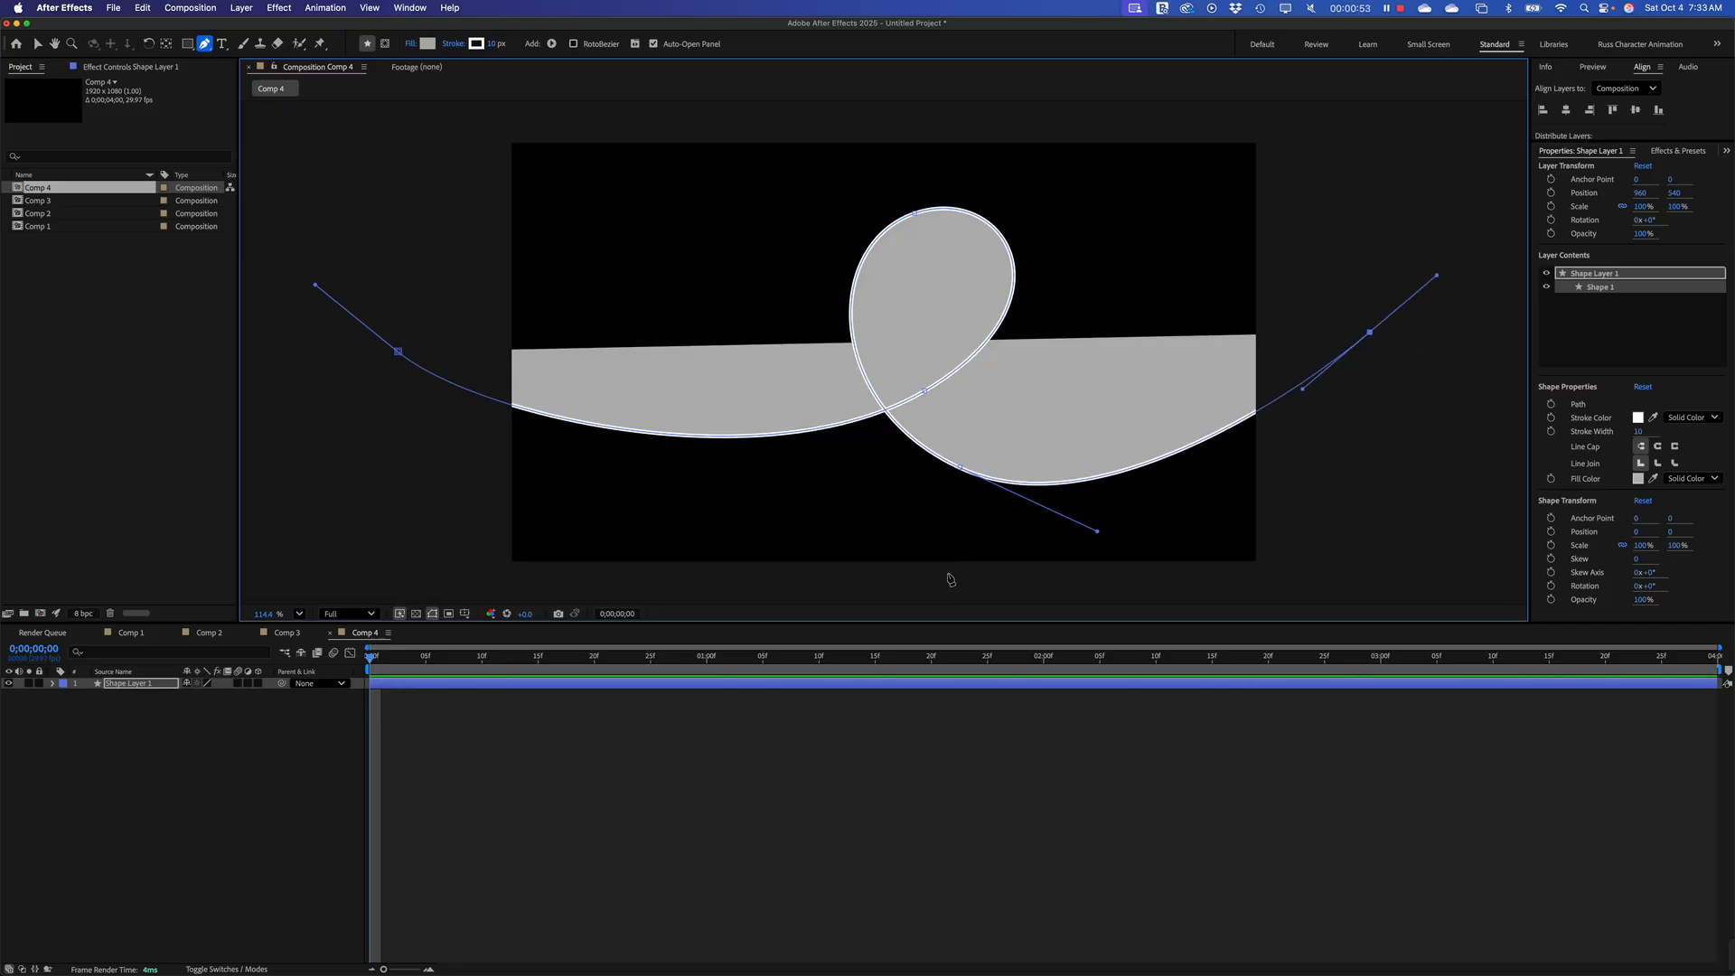
Hide the looping shape's fill and set its stroke width to 62
{"action": "left_click", "coordinate": [120, 687]}
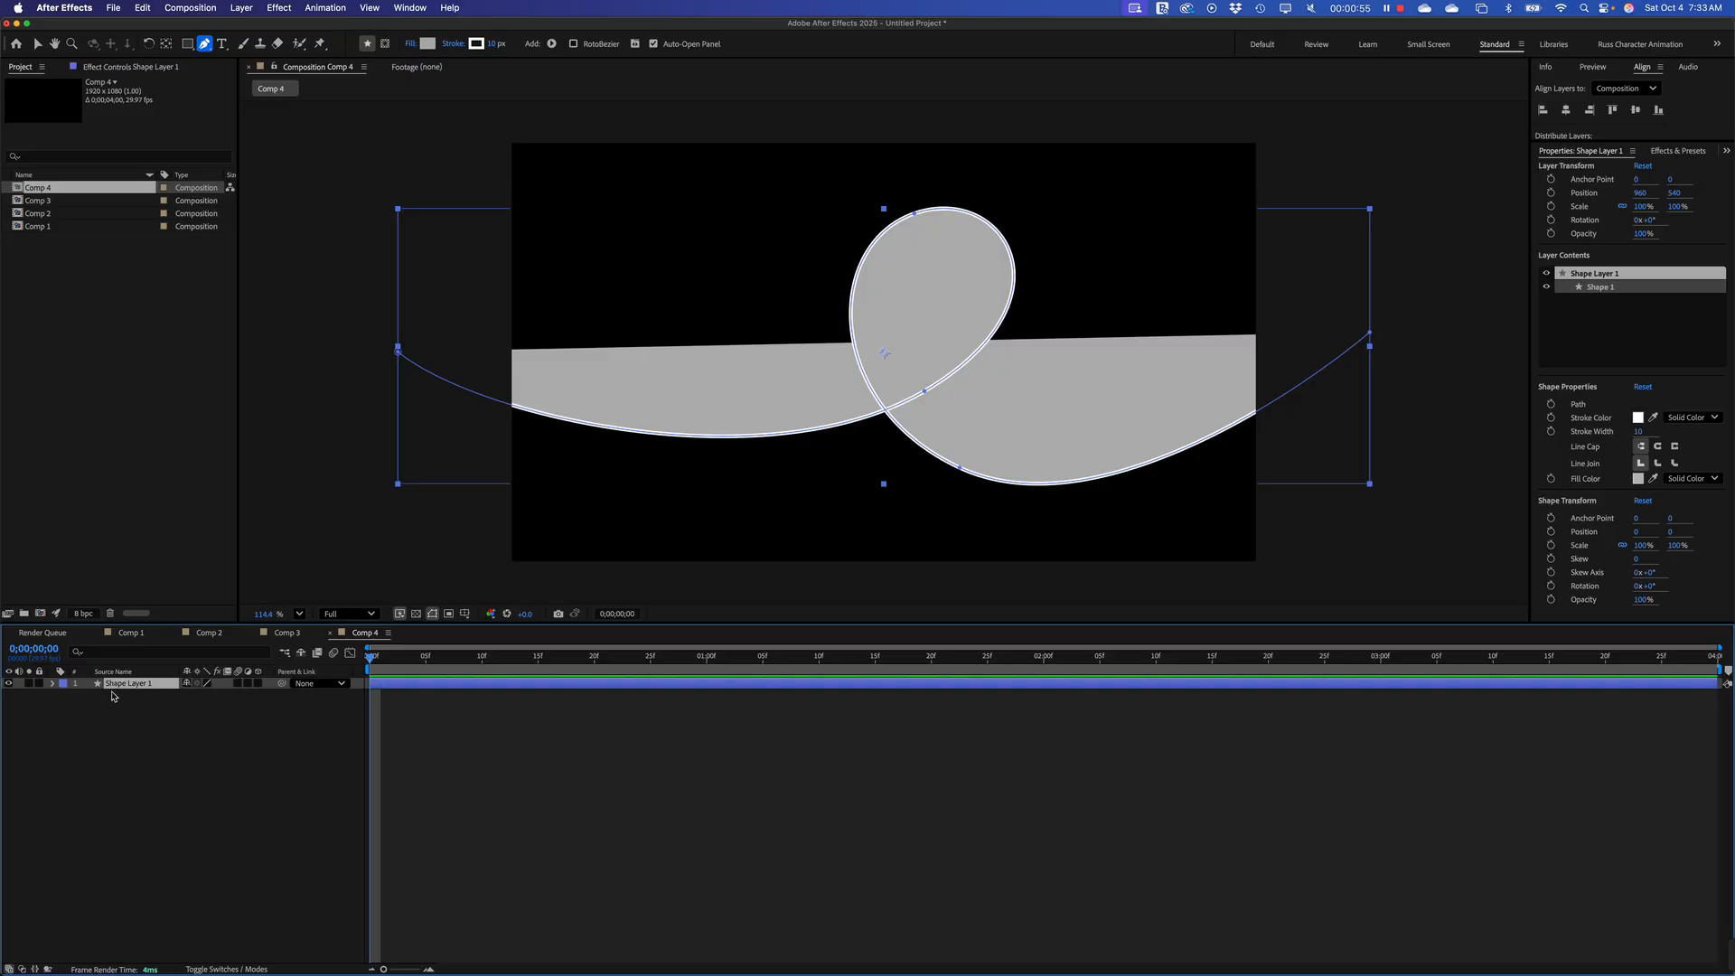
{"action": "left_click", "coordinate": [52, 684]}
{"action": "left_click", "coordinate": [65, 696]}
{"action": "left_click", "coordinate": [76, 708]}
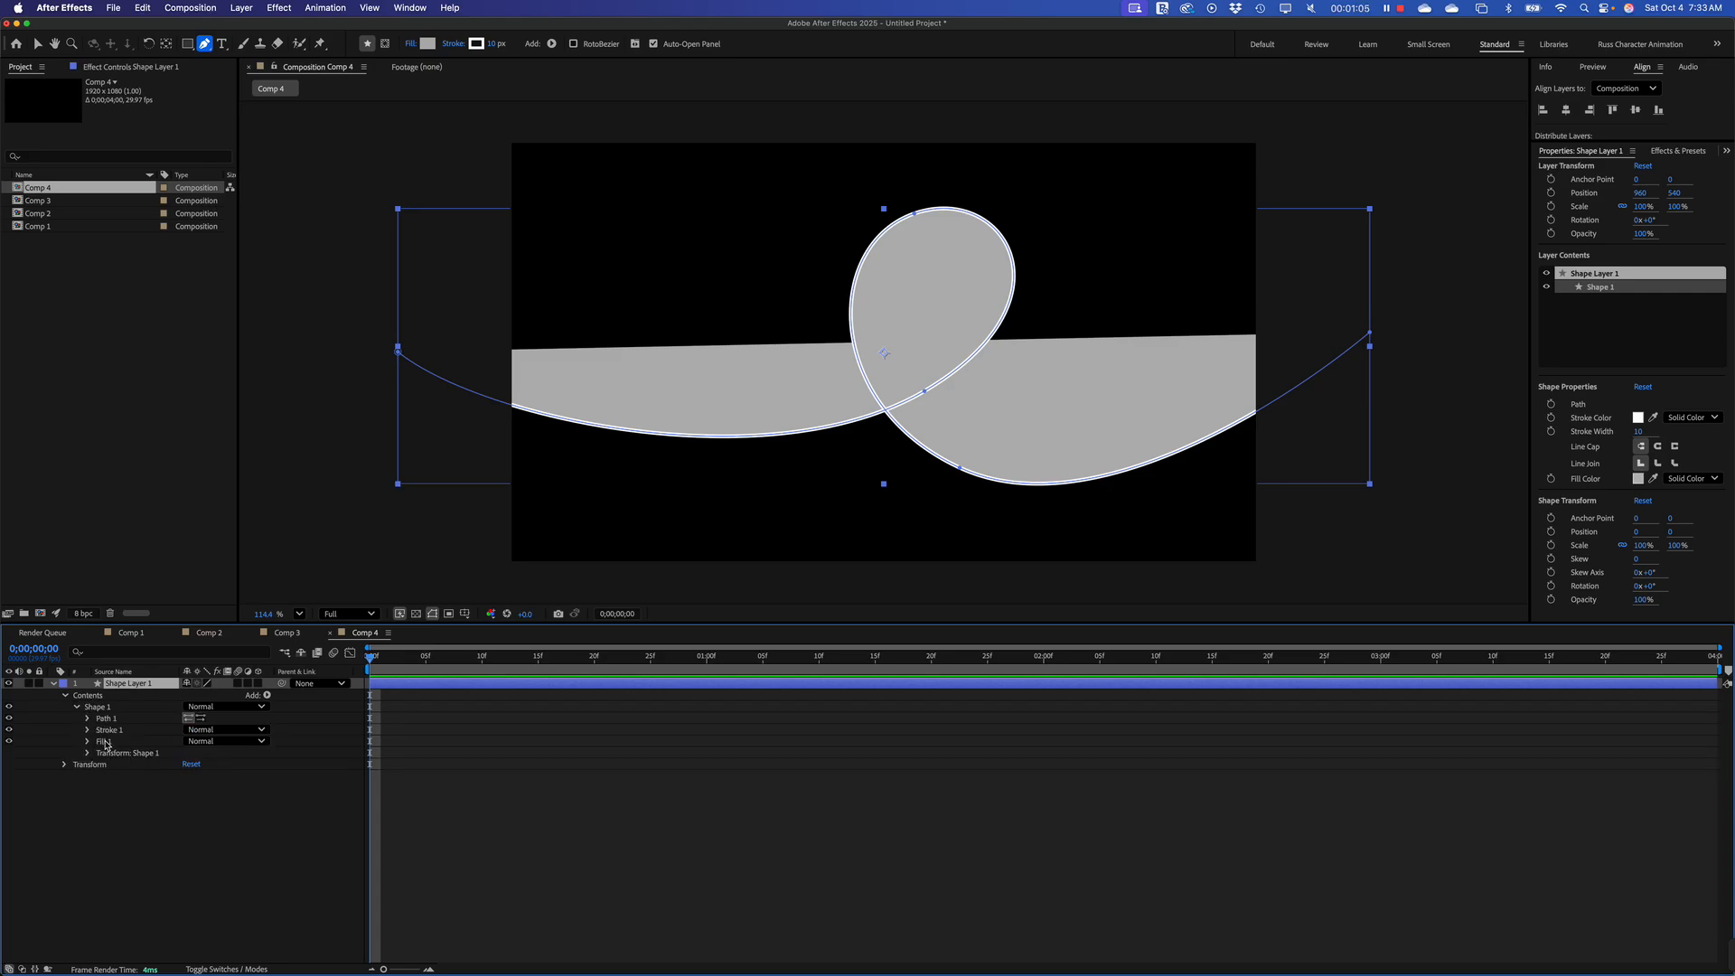
{"action": "left_click", "coordinate": [10, 742]}
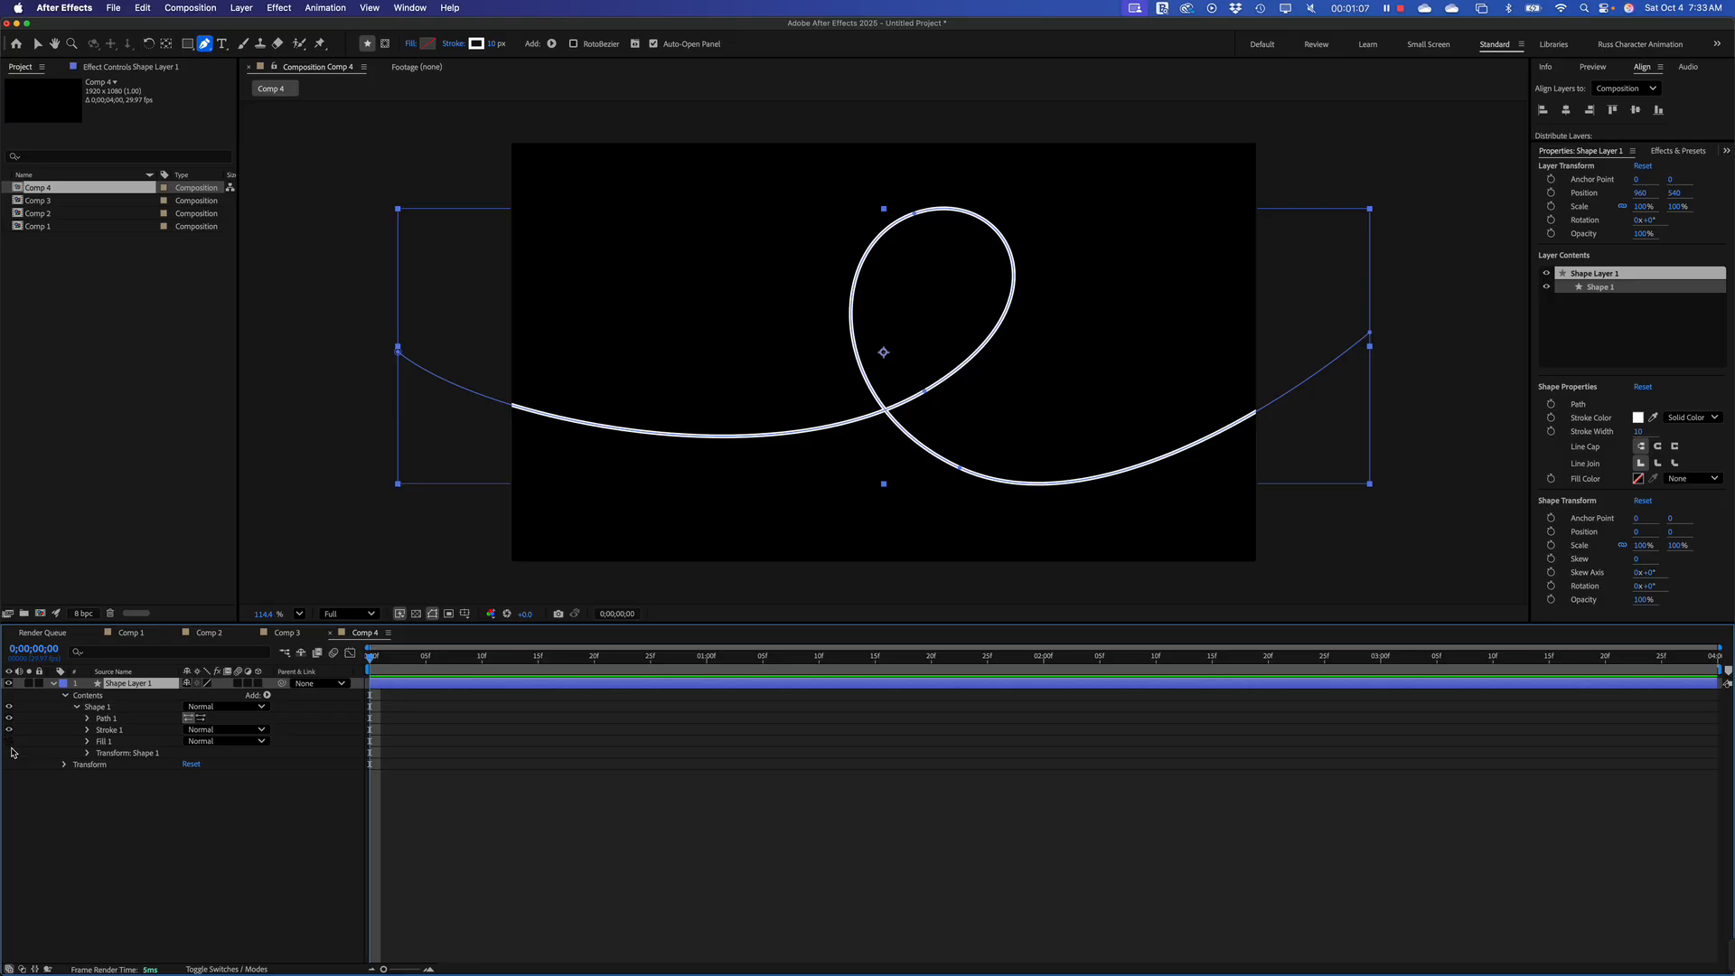
{"action": "left_click", "coordinate": [88, 730]}
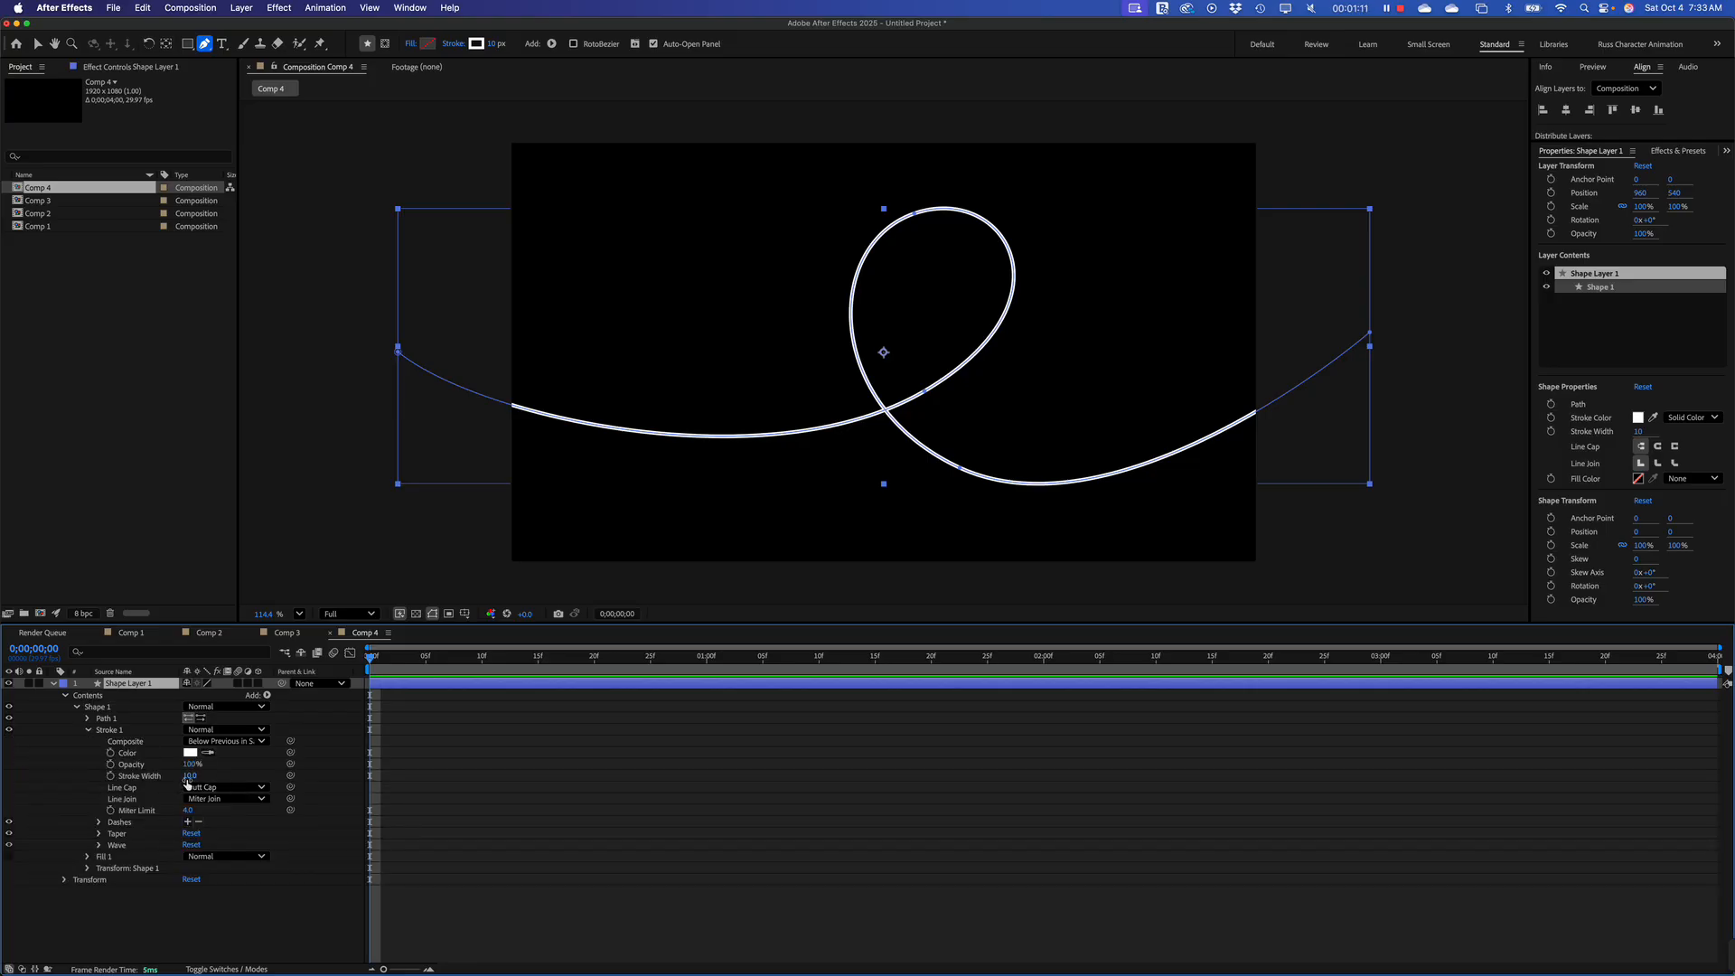
{"action": "left_click_drag", "start_coordinate": [191, 775], "coordinate": [231, 777]}
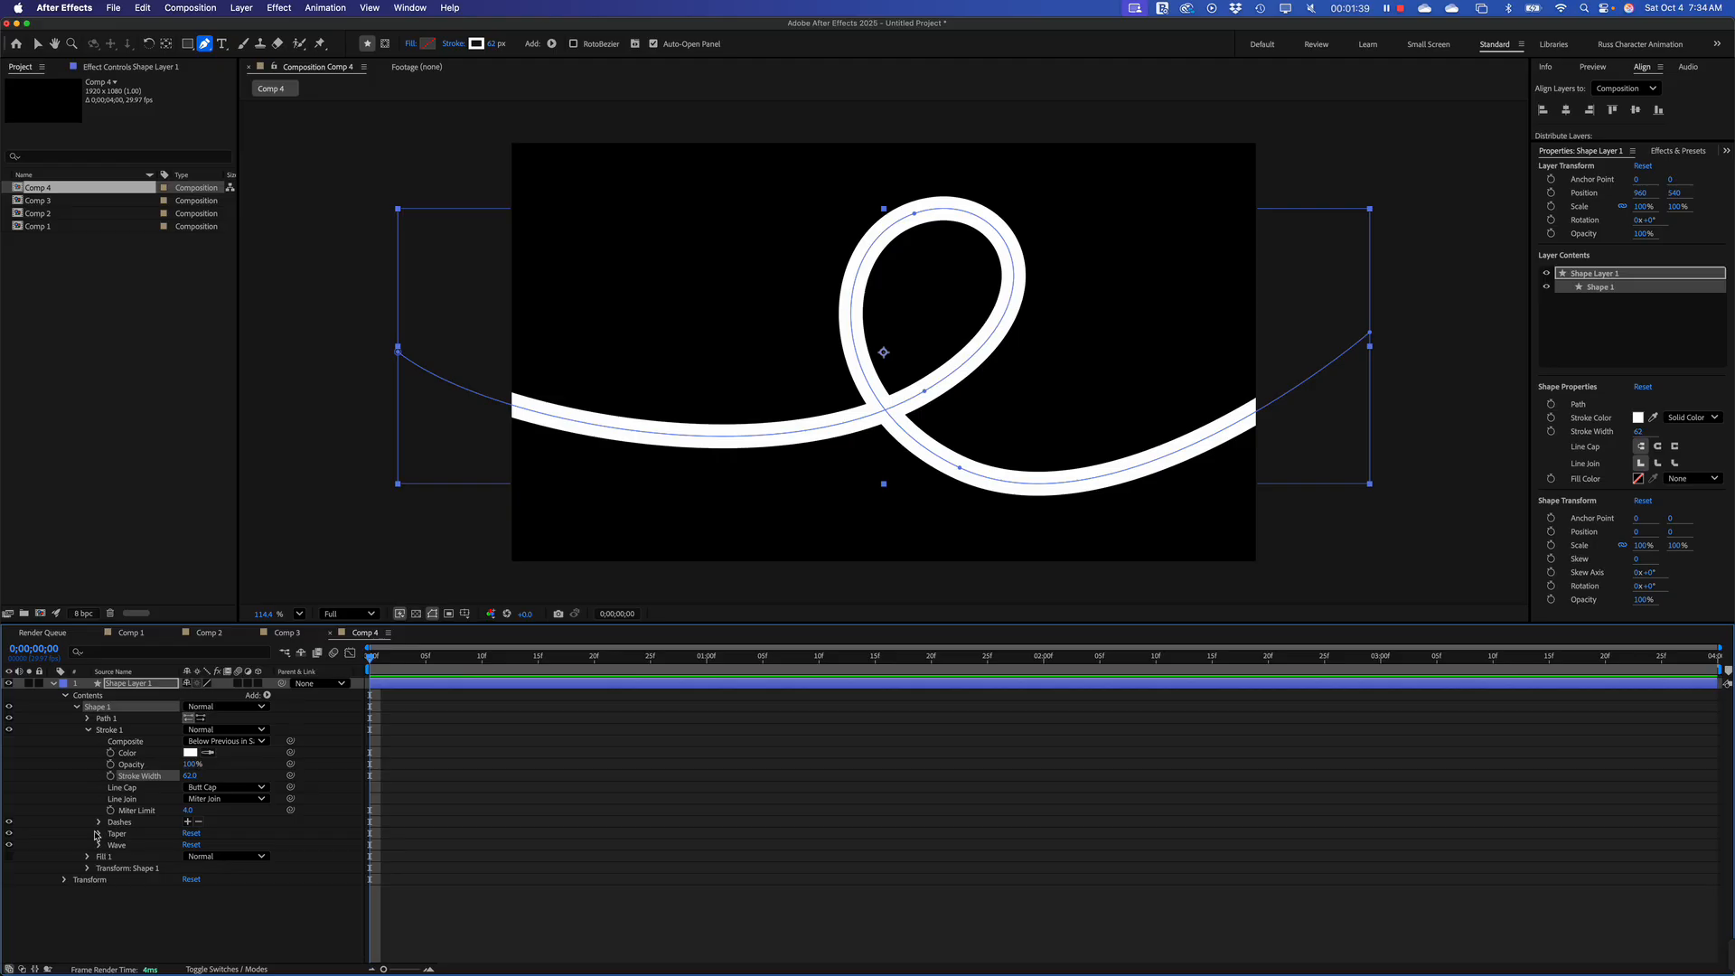
Add Trim Paths to the looping shape and reveal the taper and trim properties in an enlarged timeline
{"action": "left_click", "coordinate": [99, 834]}
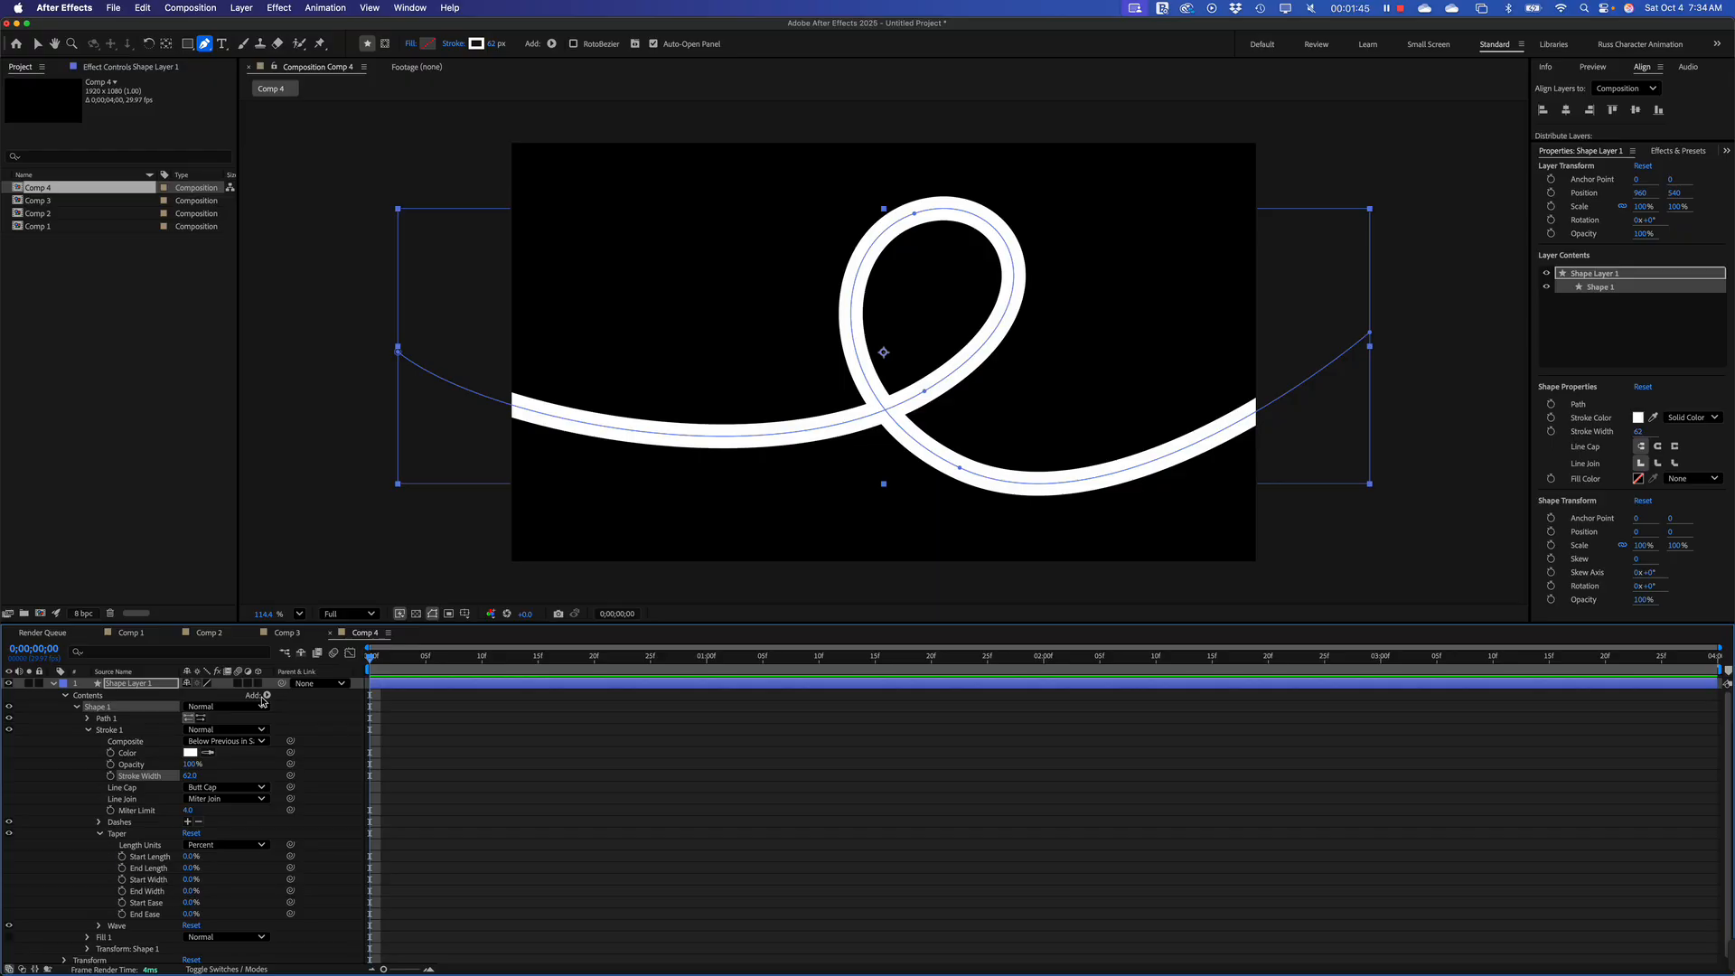
{"action": "left_click", "coordinate": [268, 696]}
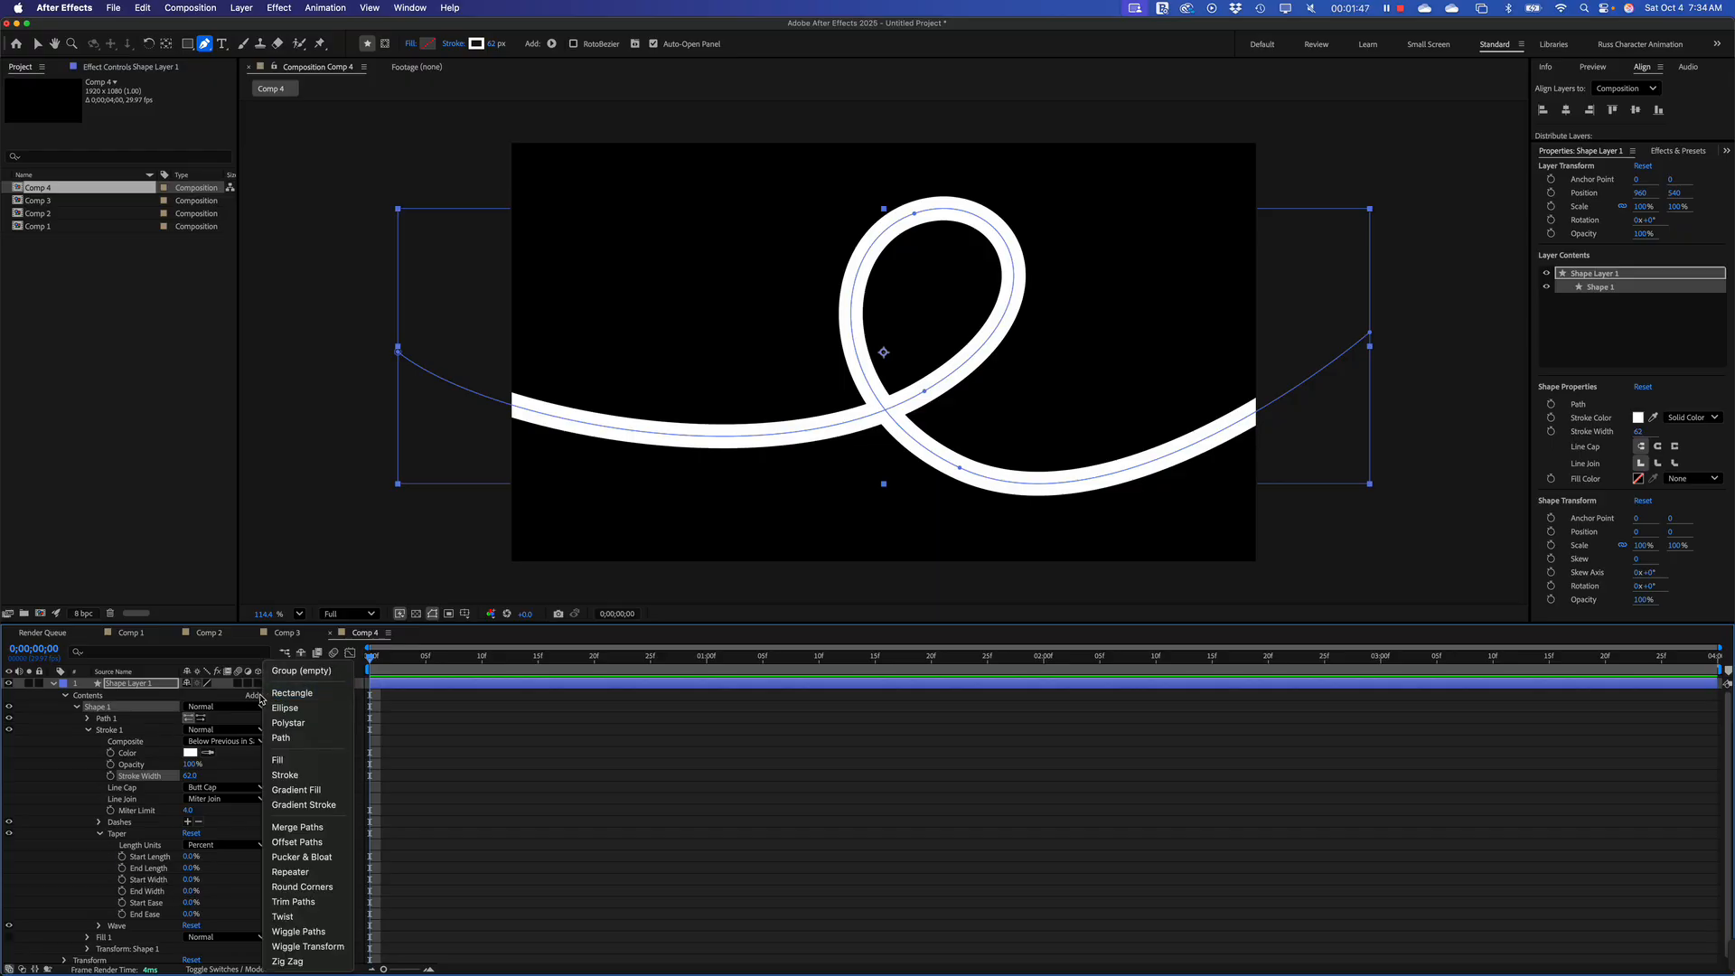
{"action": "left_click", "coordinate": [261, 695]}
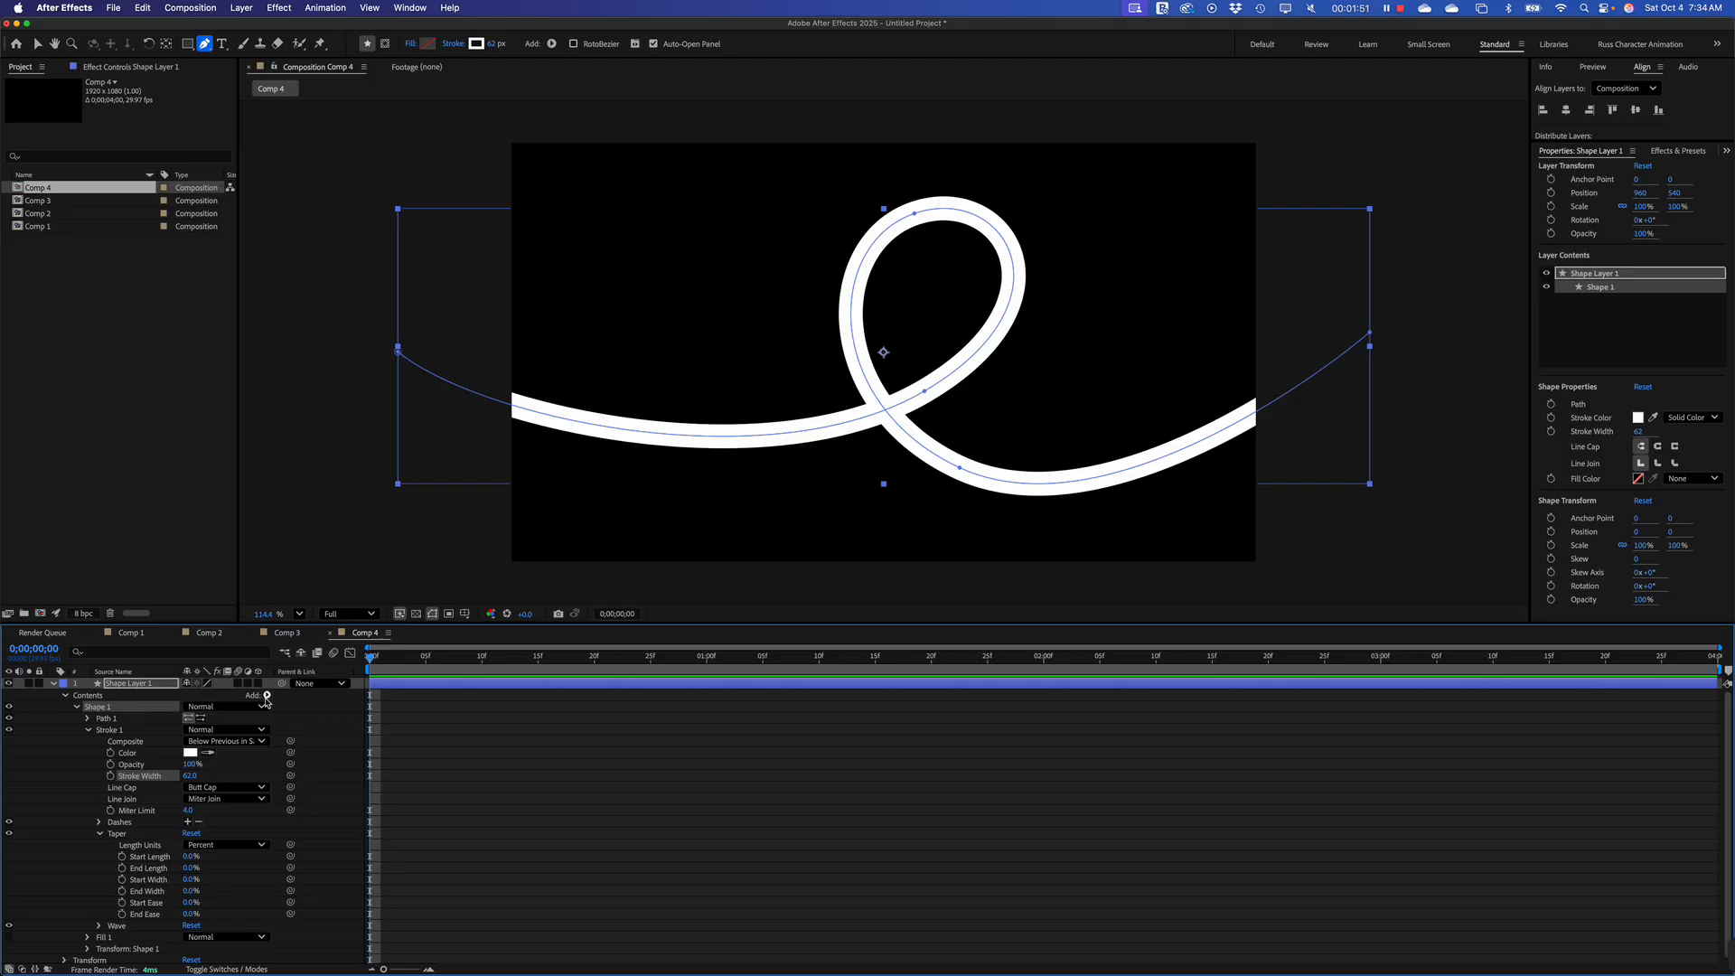
{"action": "left_click", "coordinate": [267, 695]}
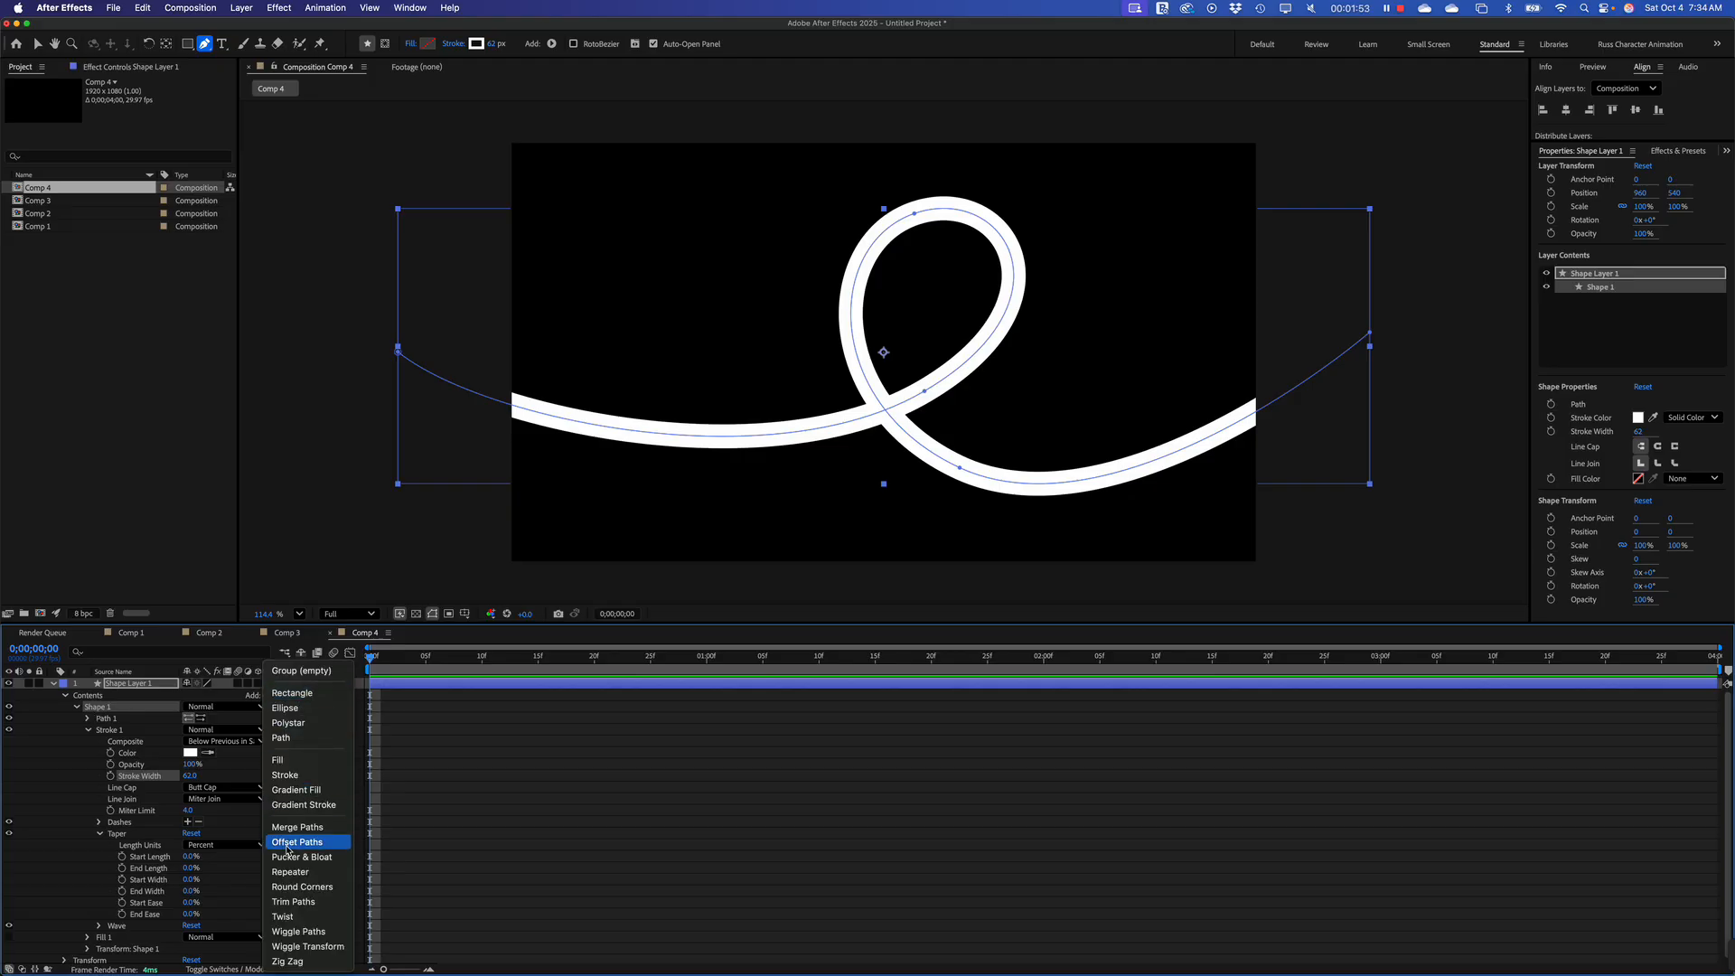
{"action": "left_click", "coordinate": [292, 901]}
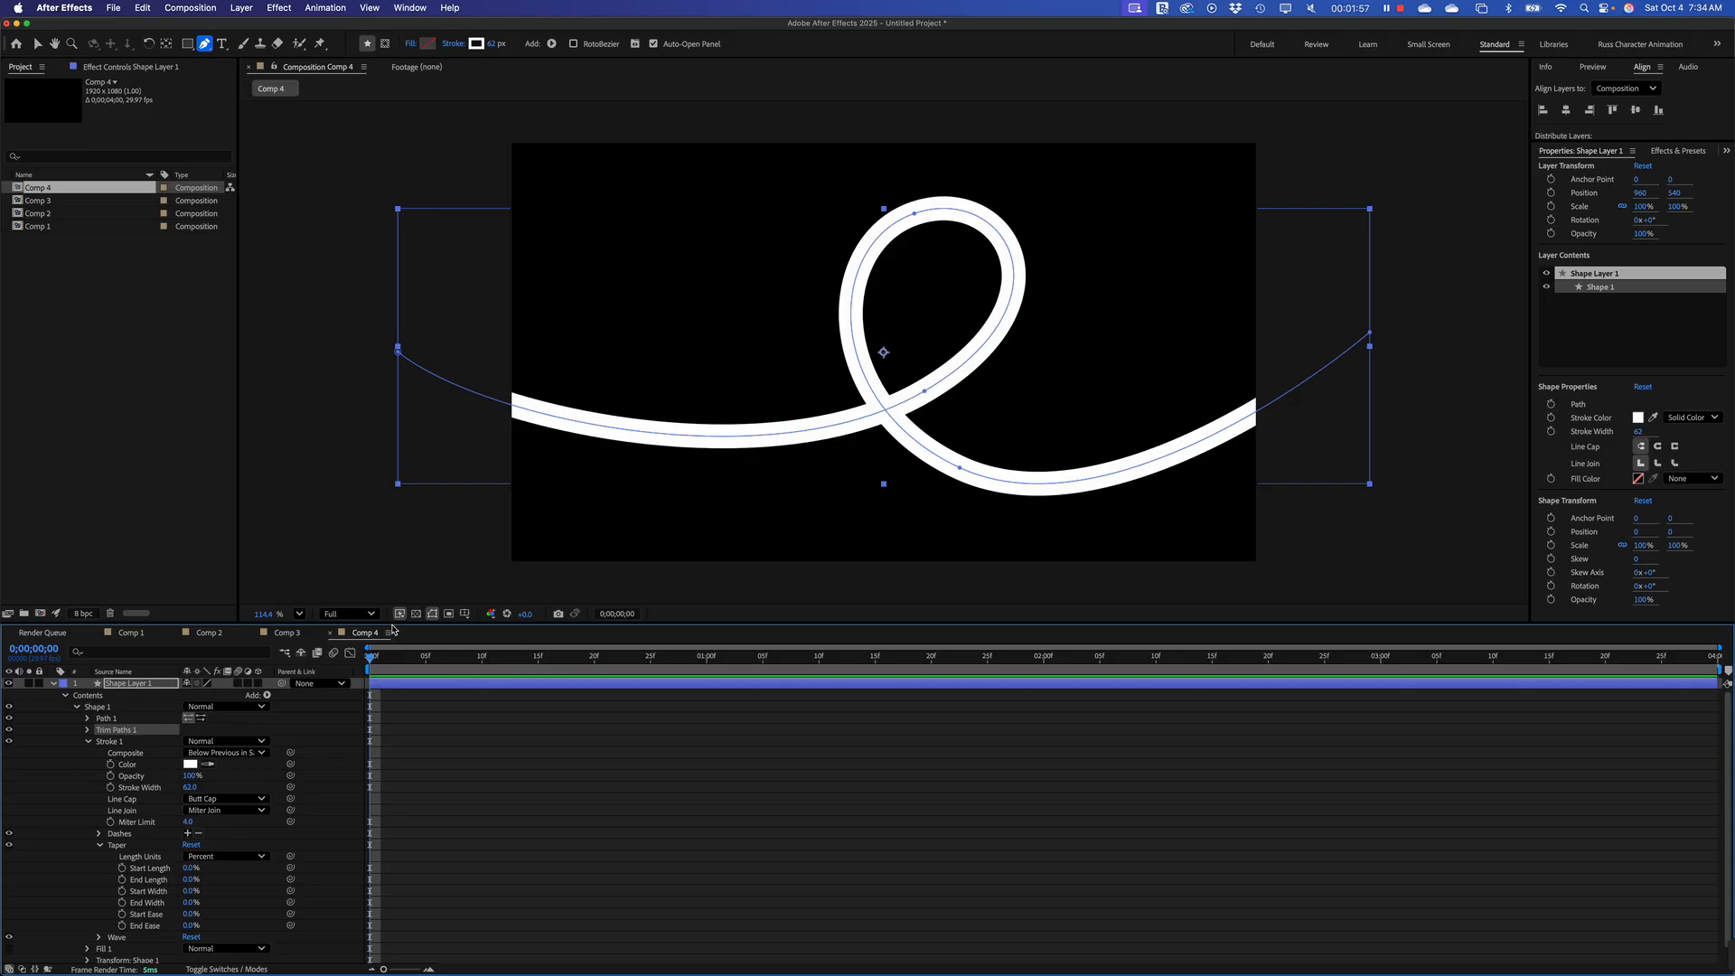
{"action": "left_click_drag", "start_coordinate": [398, 620], "coordinate": [410, 541]}
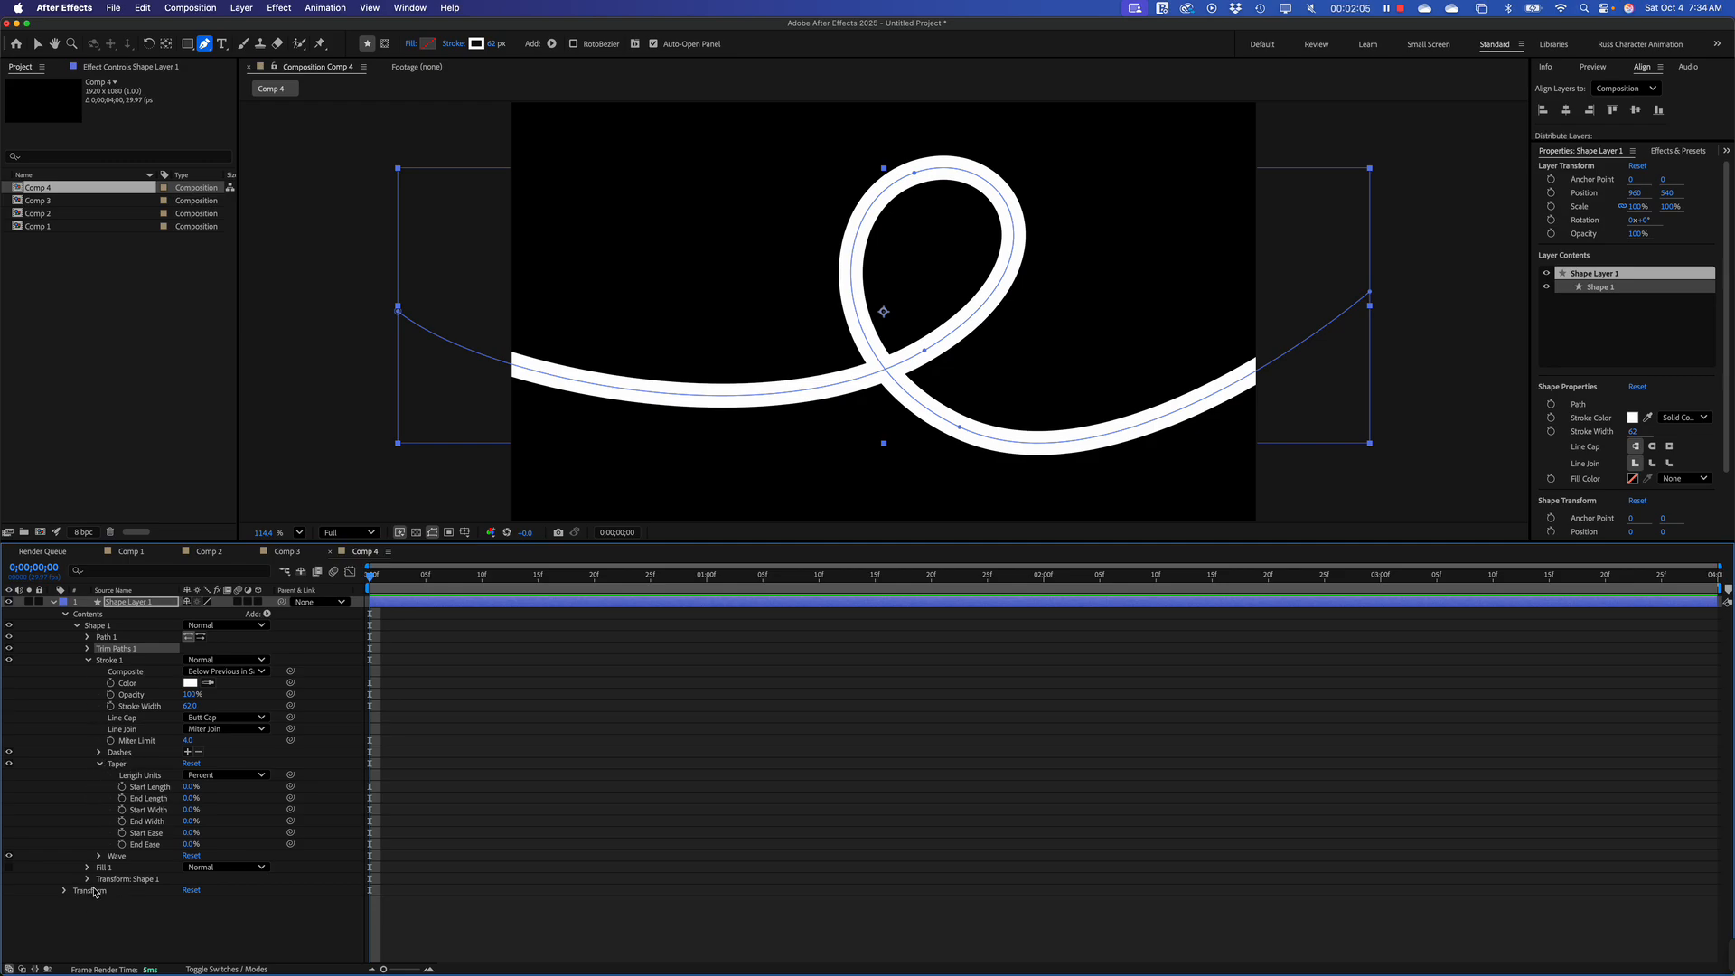
{"action": "left_click", "coordinate": [88, 649]}
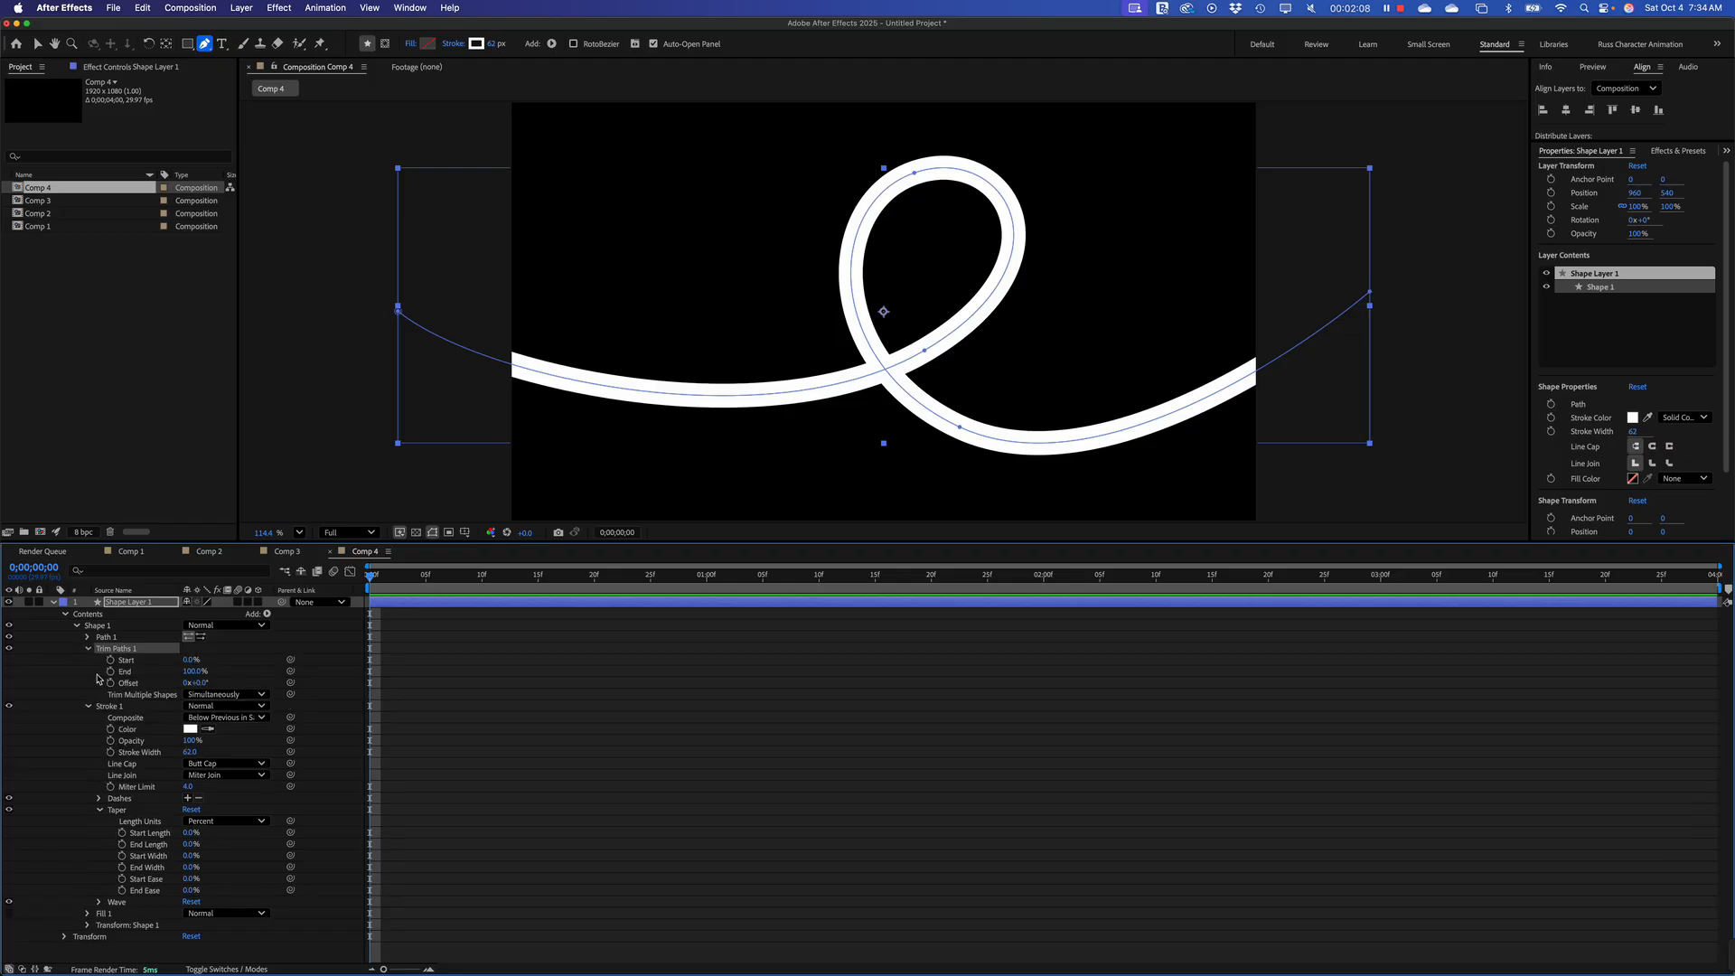
Set the Trim Paths Start to 50% and End to 65%
{"action": "left_click", "coordinate": [190, 659]}
{"action": "type", "text": "50"}
{"action": "key", "text": "Return"}
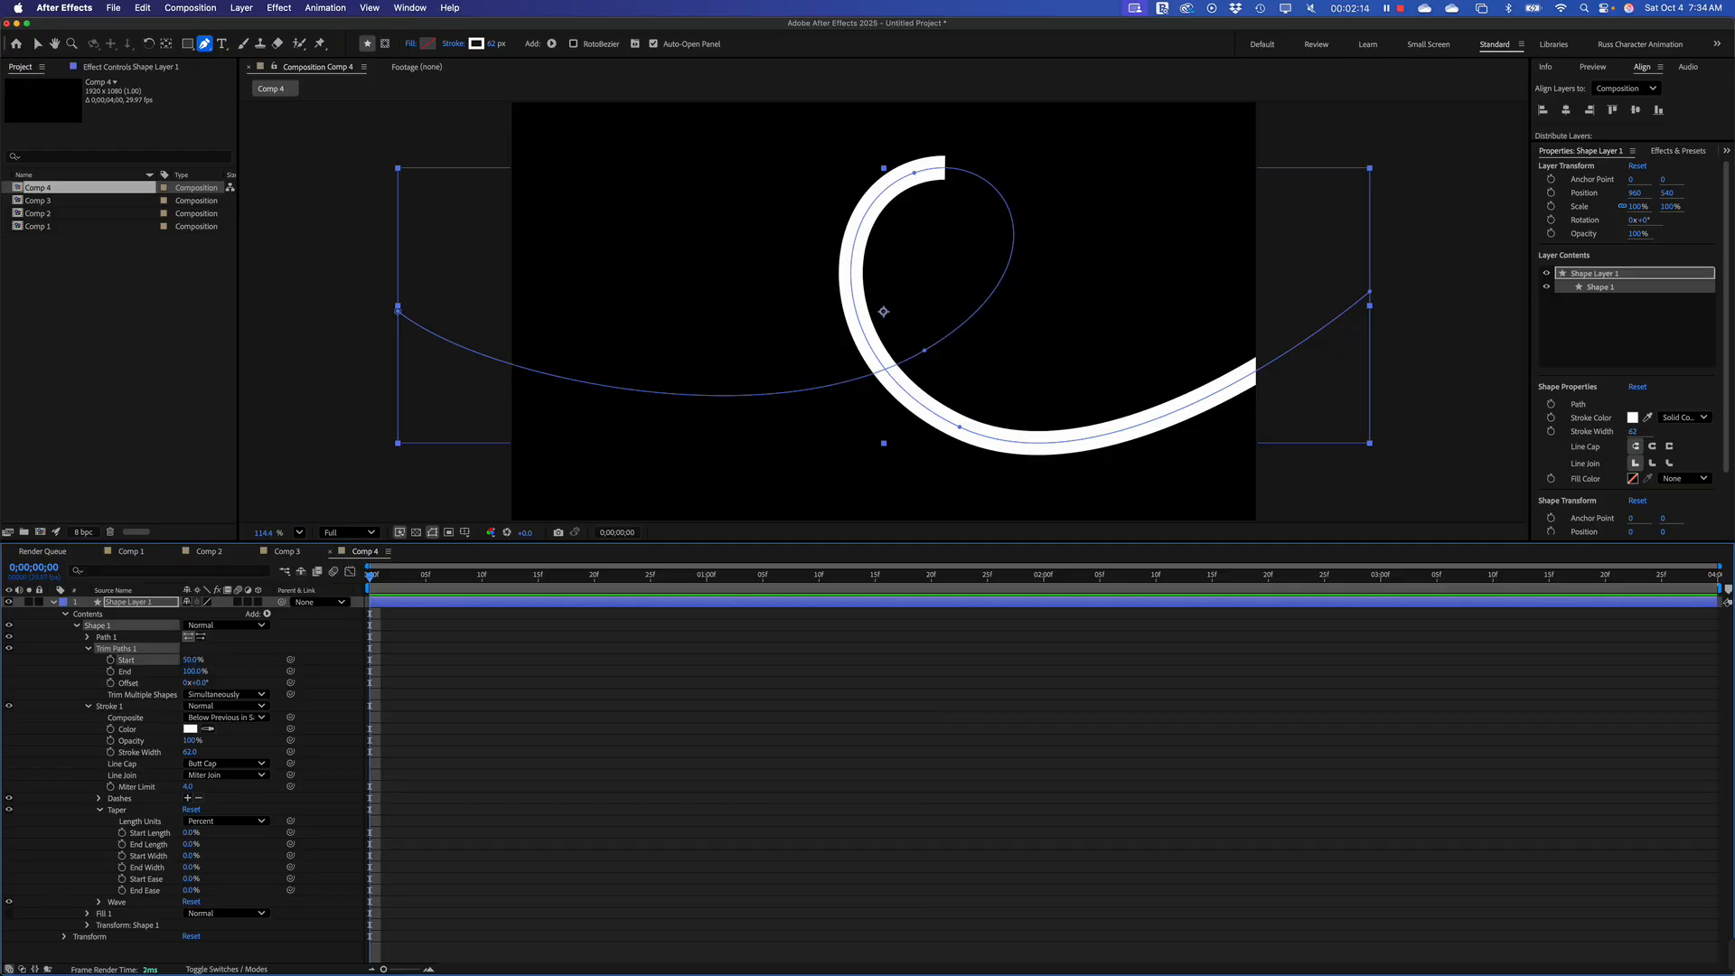
{"action": "left_click", "coordinate": [191, 672]}
{"action": "type", "text": "65"}
{"action": "left_click", "coordinate": [506, 787]}
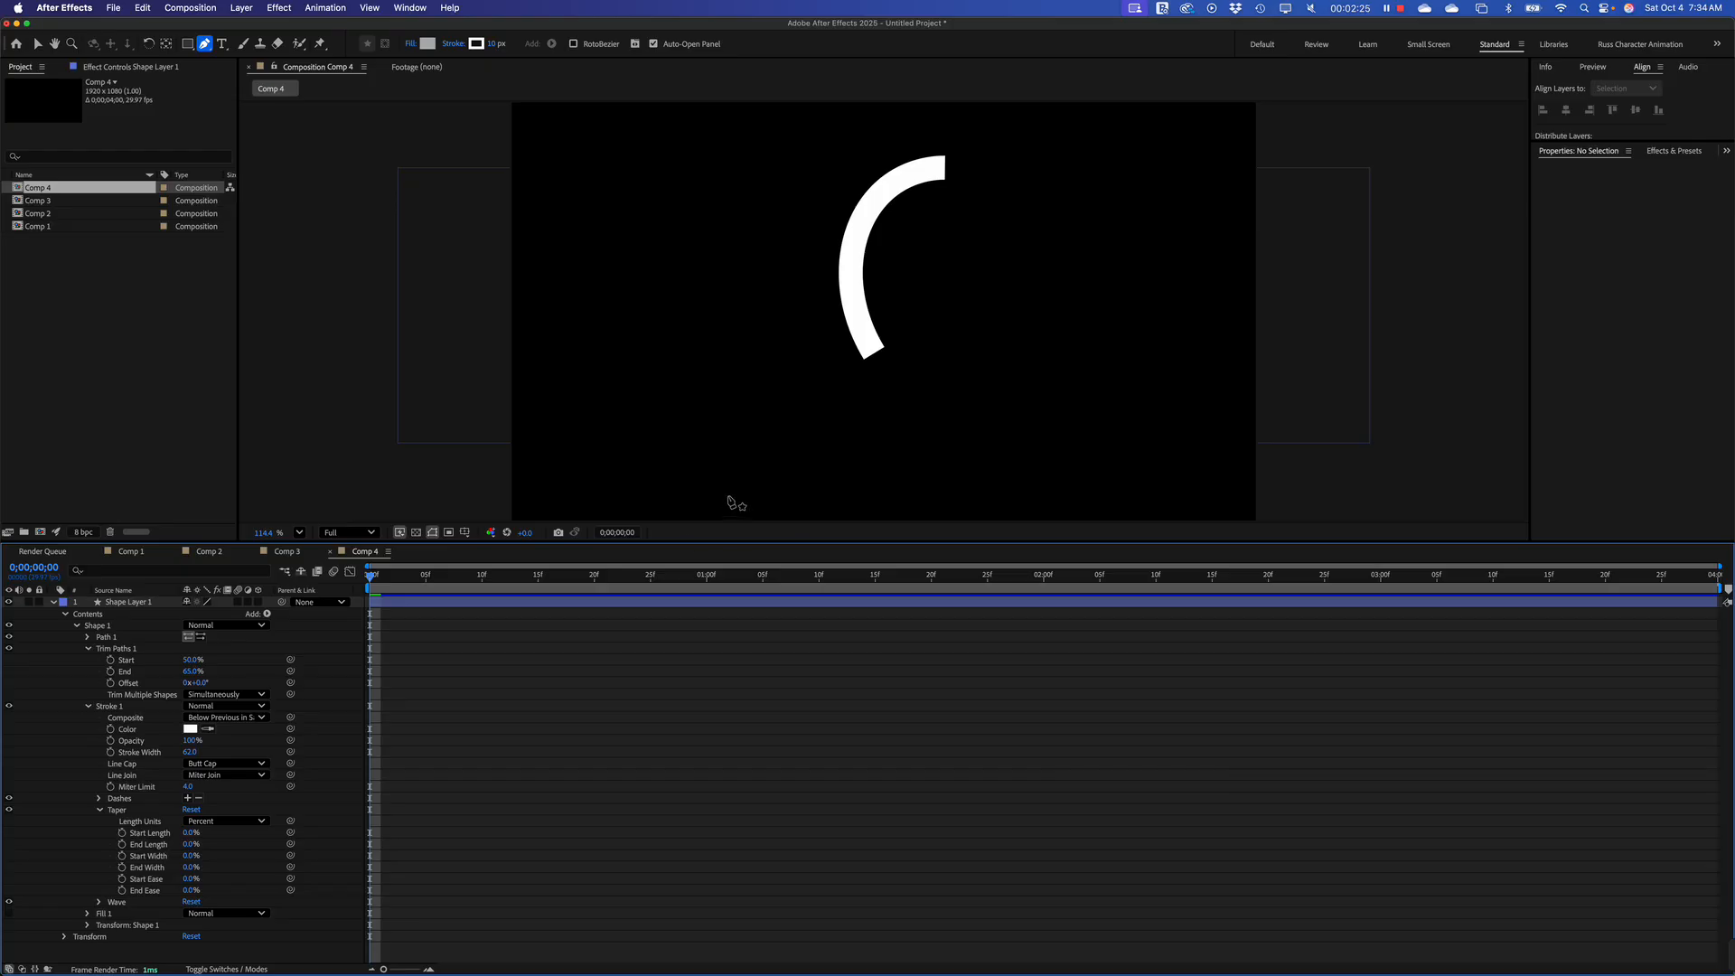
{"action": "left_click_drag", "start_coordinate": [186, 661], "coordinate": [194, 660]}
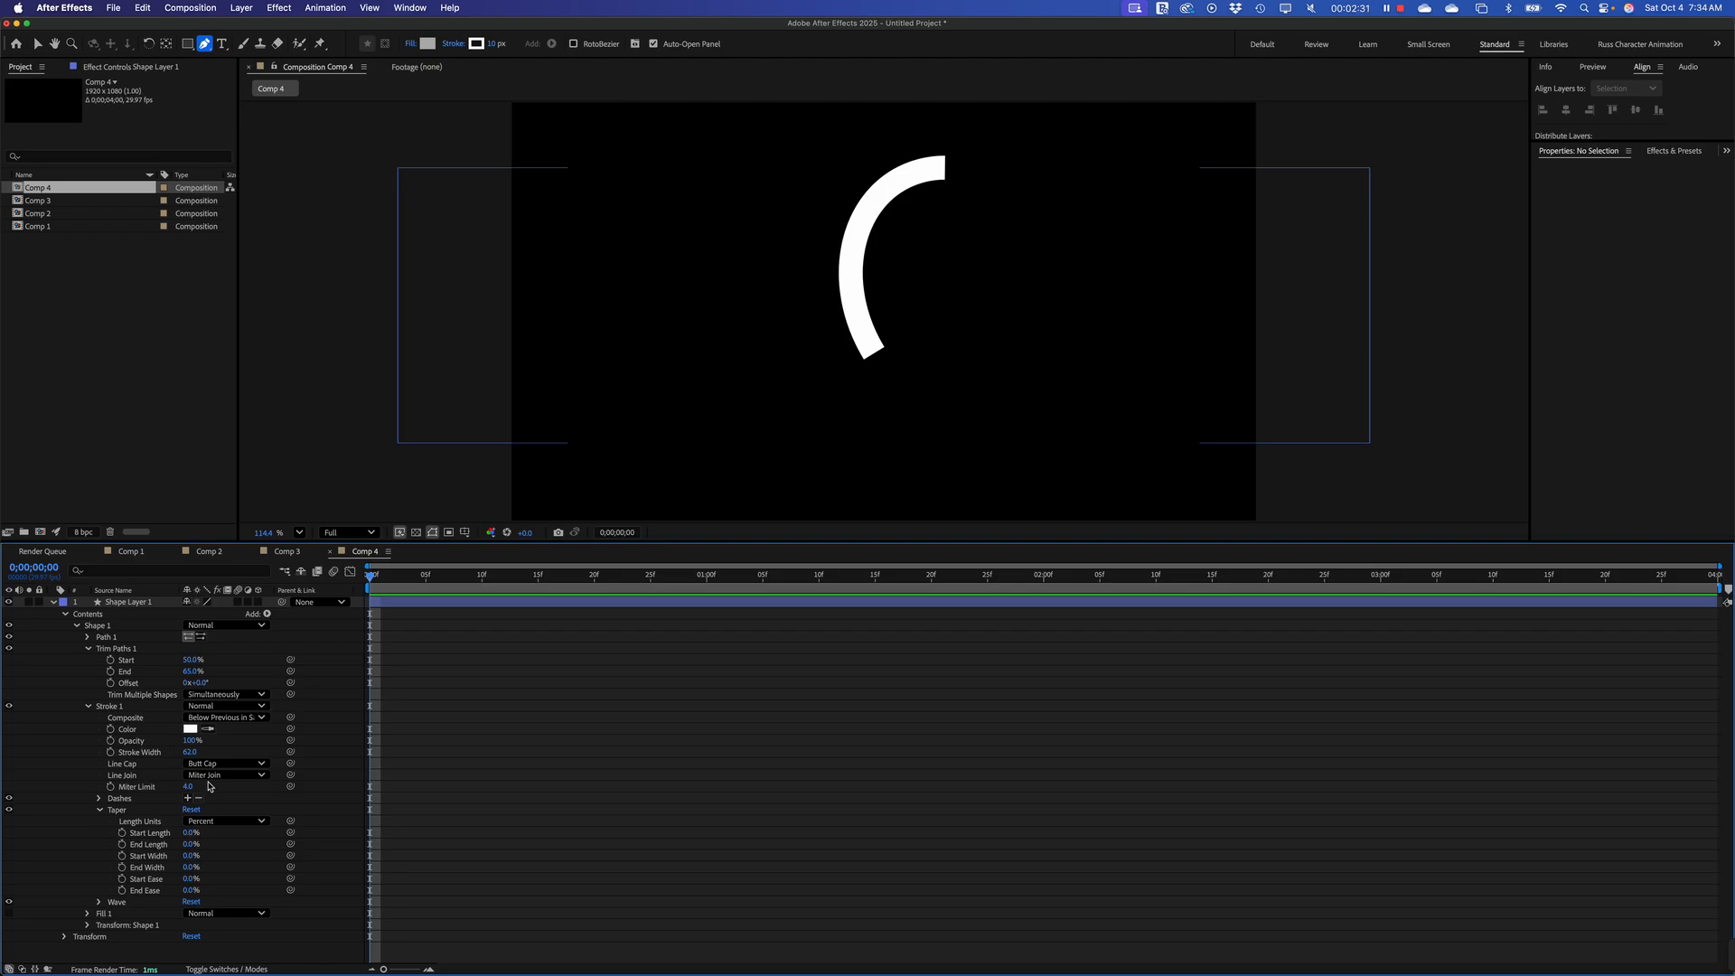
Give the stroke a Round Cap and set its taper Start Length to 100%
{"action": "left_click", "coordinate": [219, 766]}
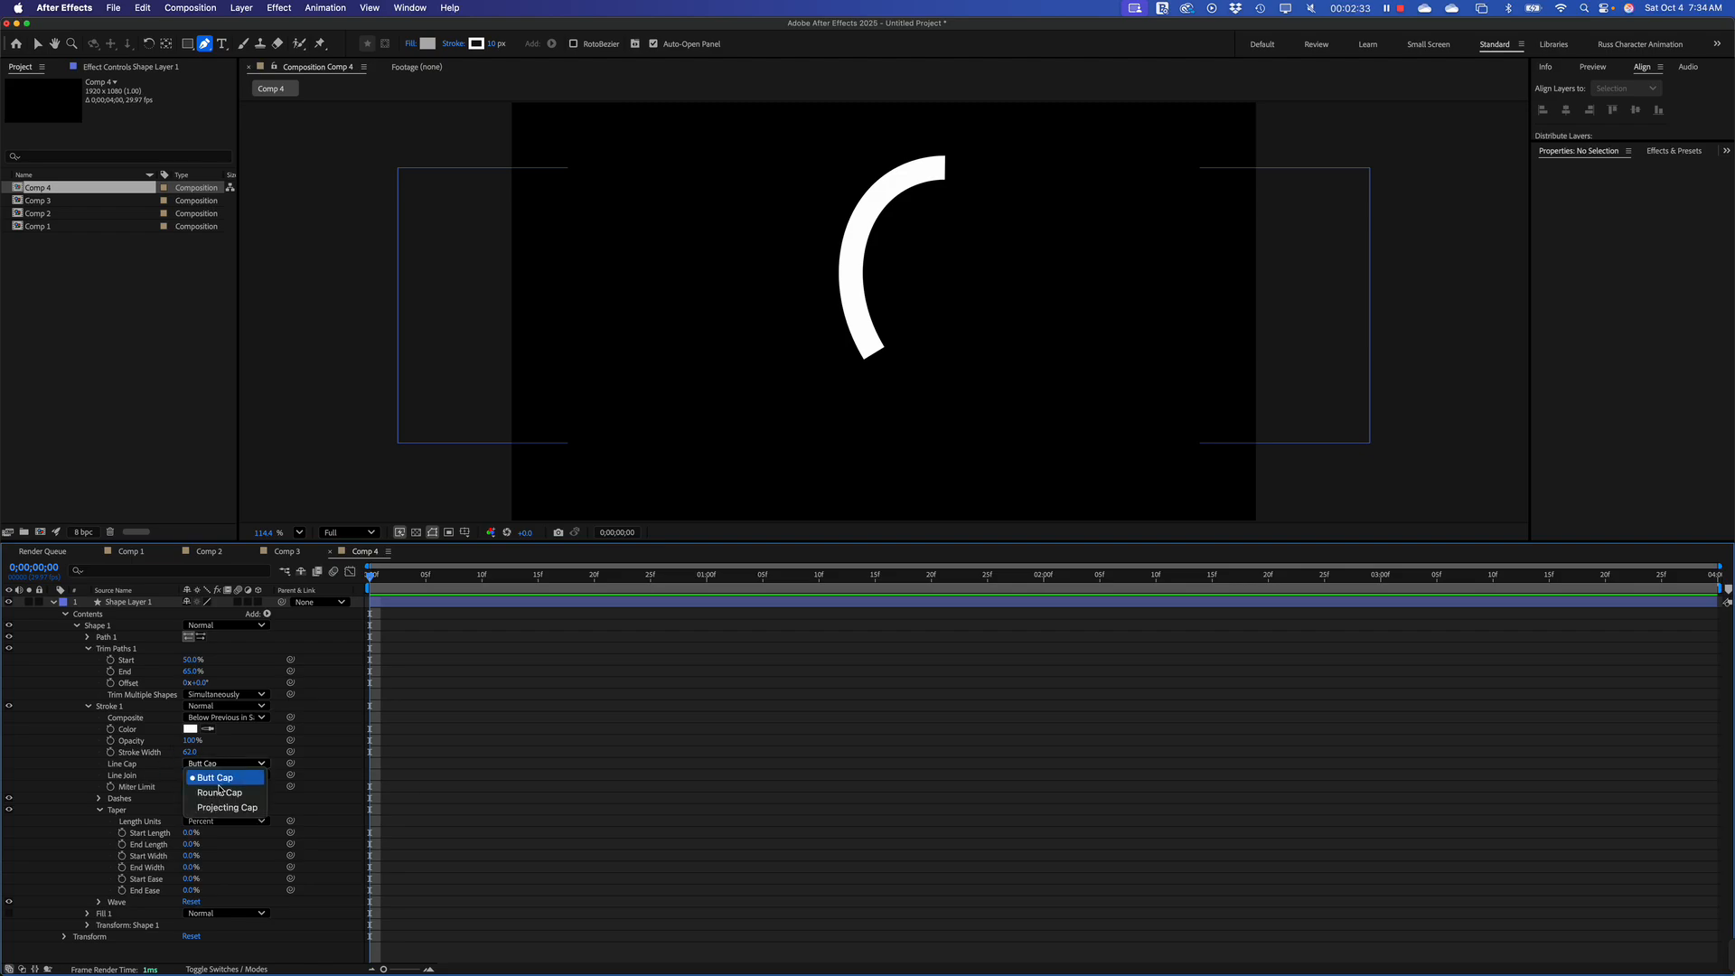
{"action": "left_click", "coordinate": [219, 792]}
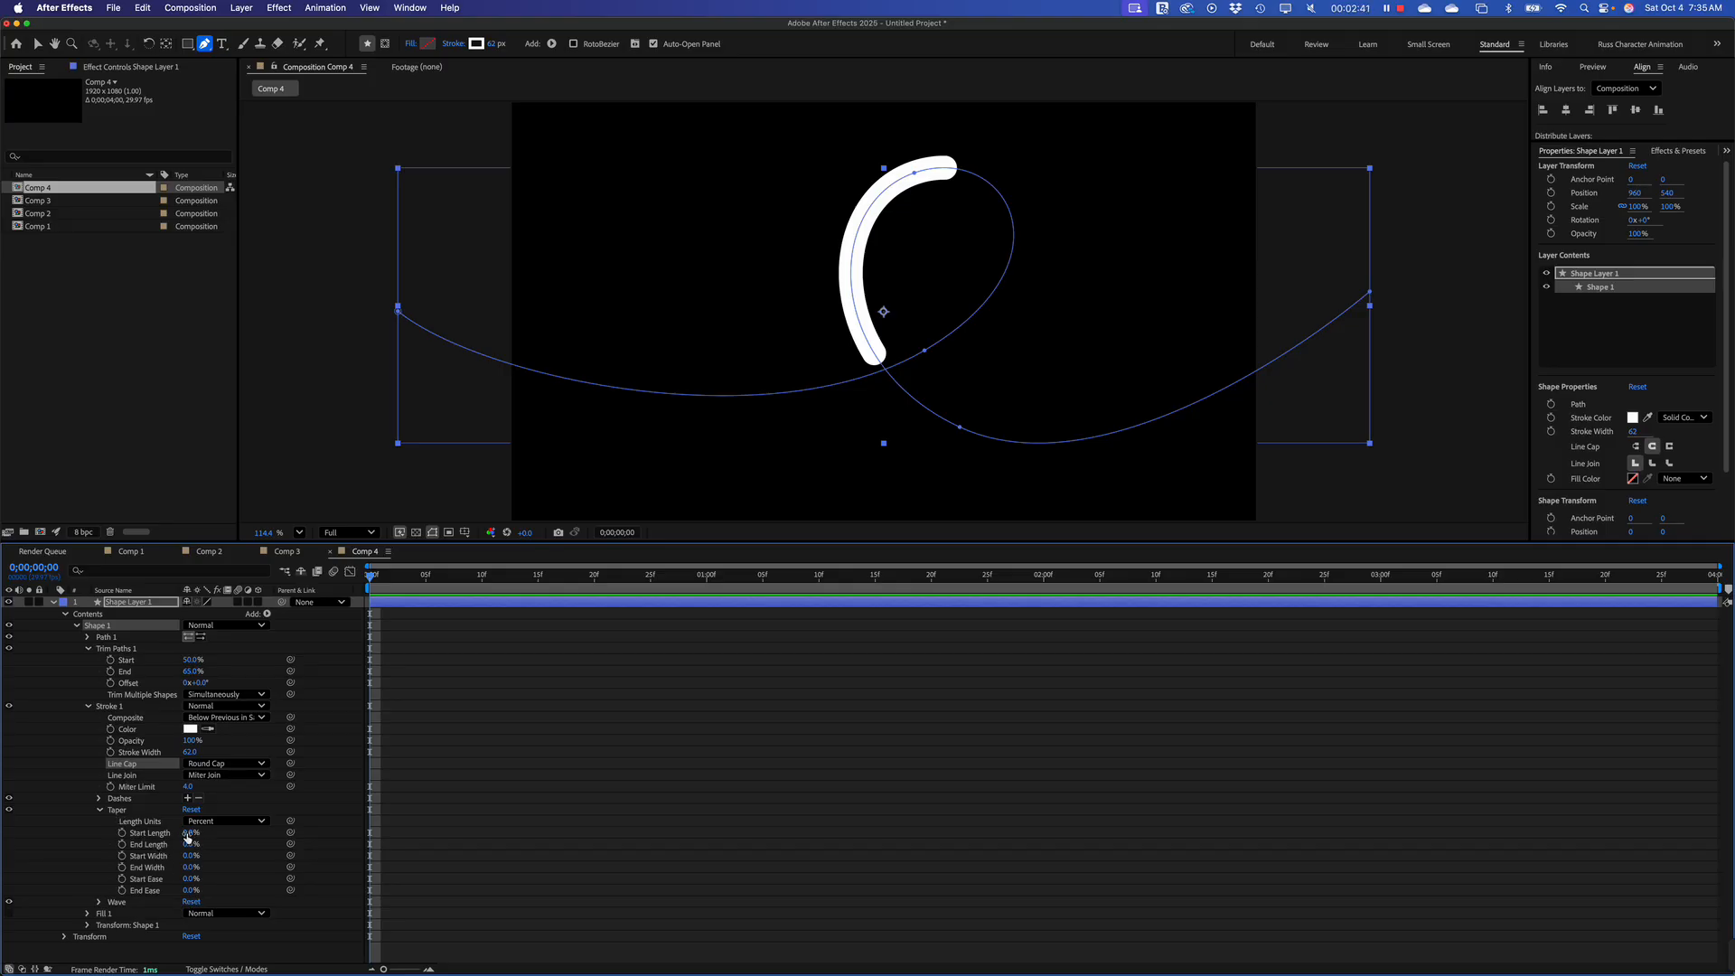
{"action": "left_click_drag", "start_coordinate": [188, 835], "coordinate": [266, 830]}
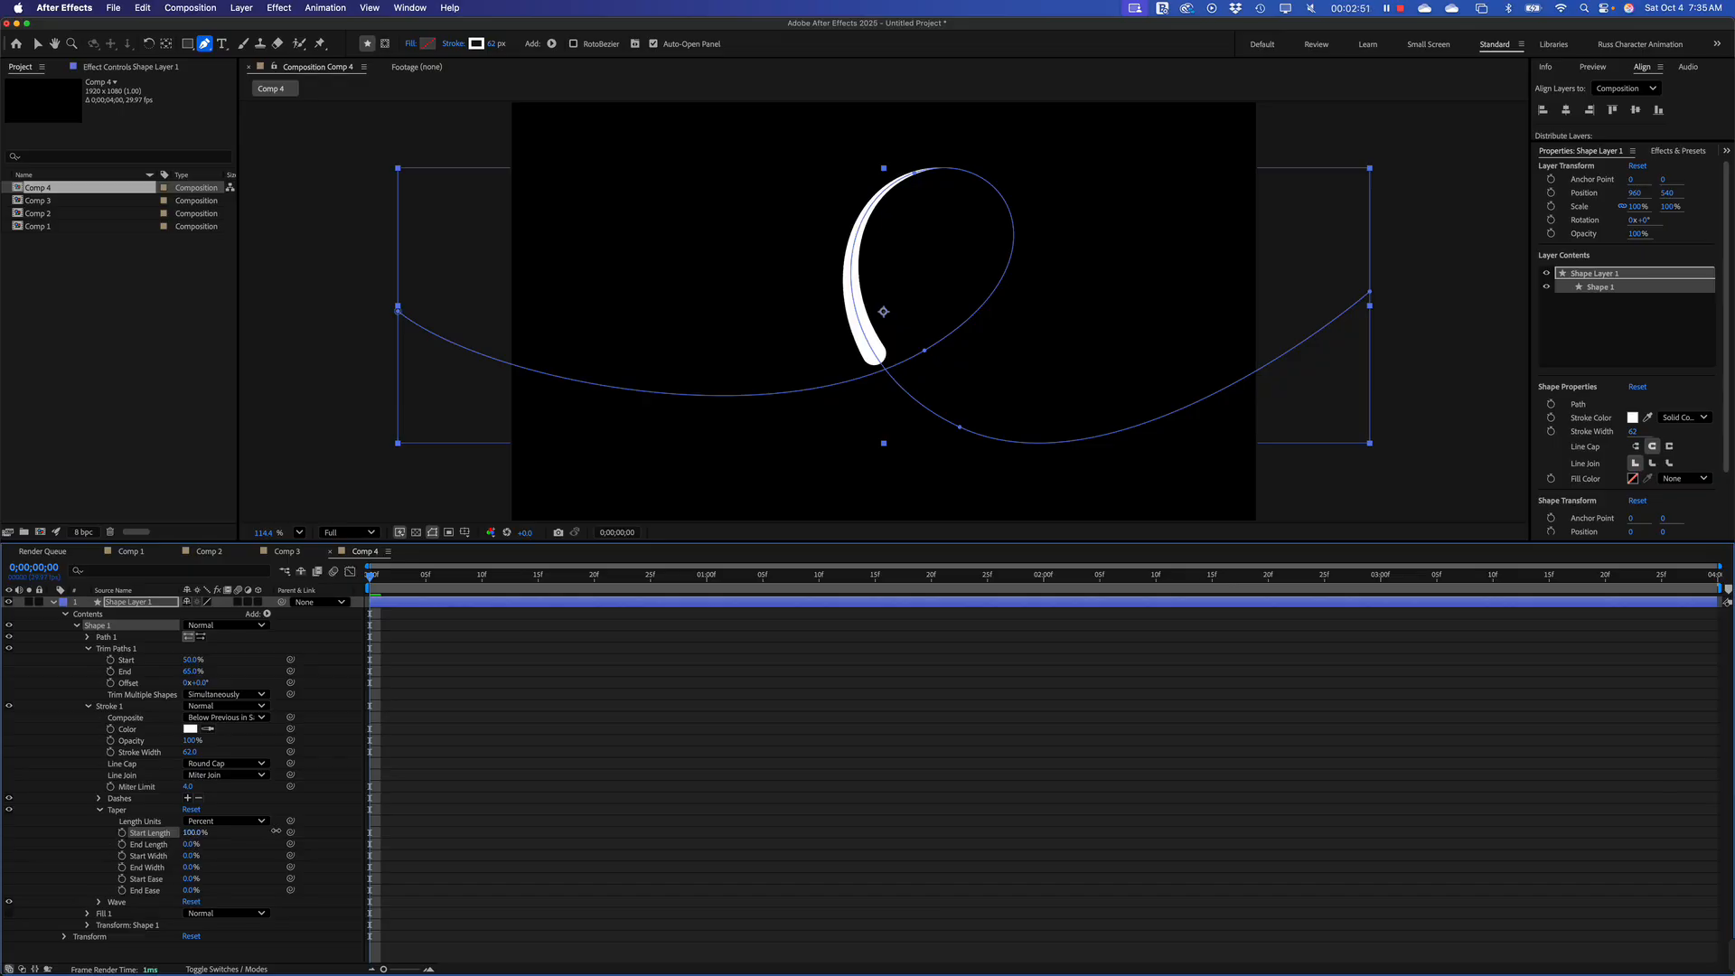
{"action": "left_click_drag", "start_coordinate": [274, 830], "coordinate": [297, 832]}
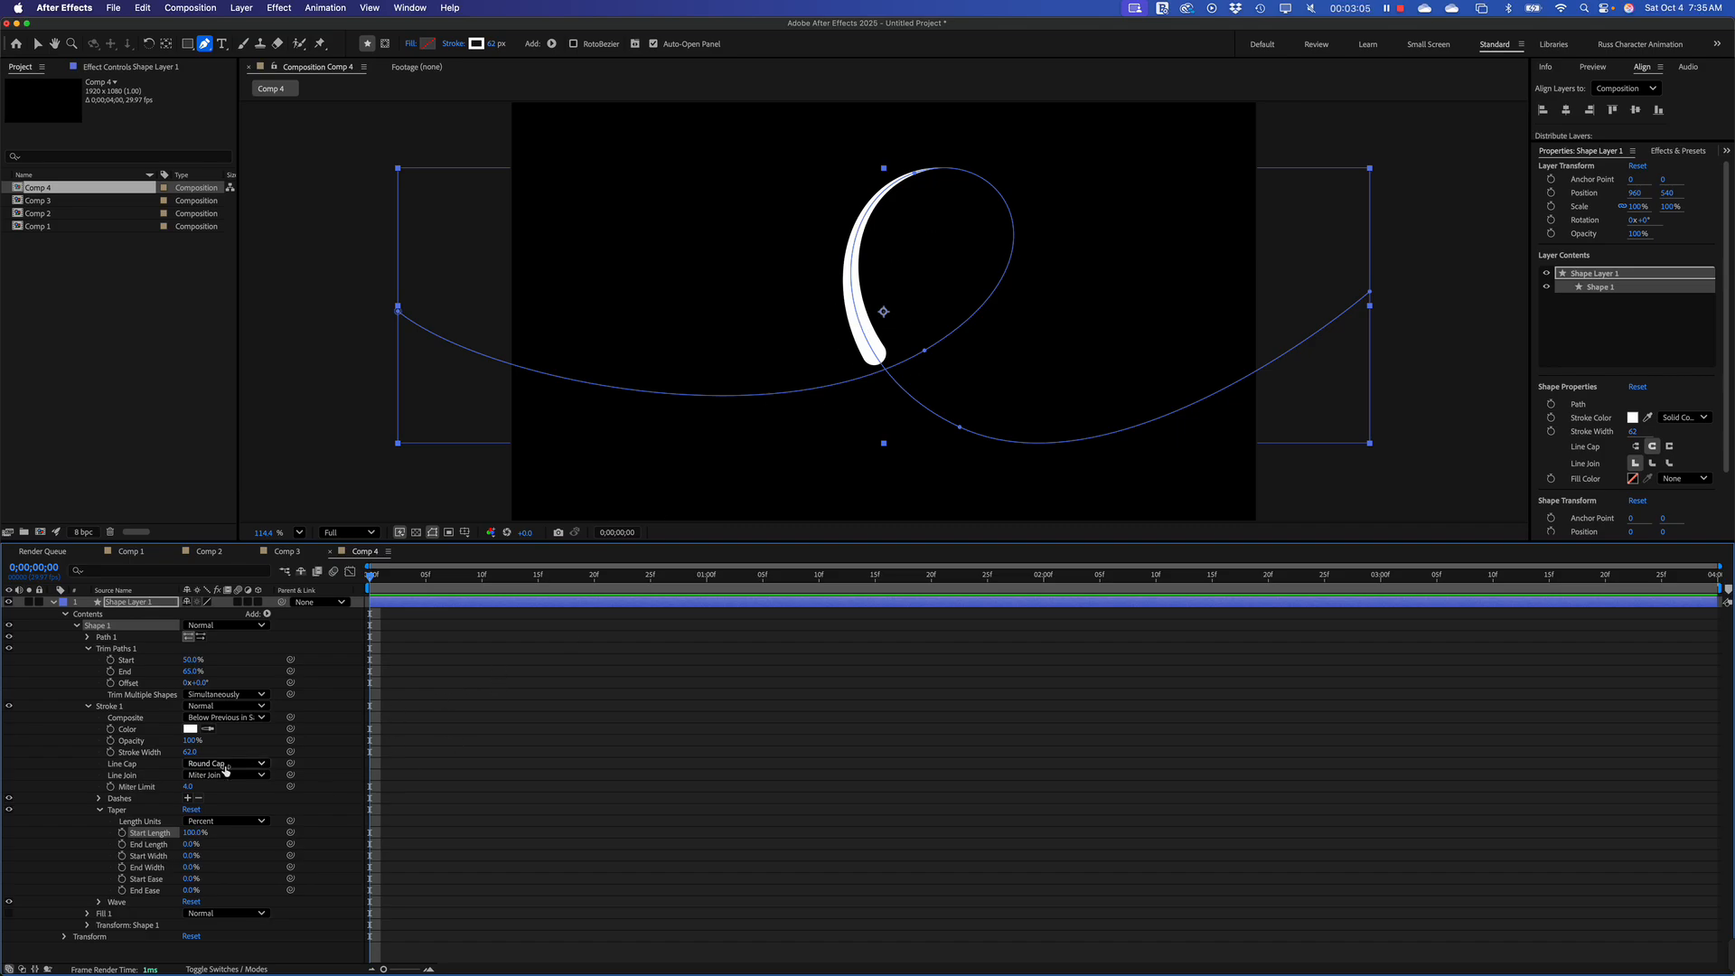
Shorten the visible stroke segment by setting the Trim Paths End to 60%
{"action": "left_click", "coordinate": [191, 673]}
{"action": "type", "text": "60"}
{"action": "left_click", "coordinate": [495, 744]}
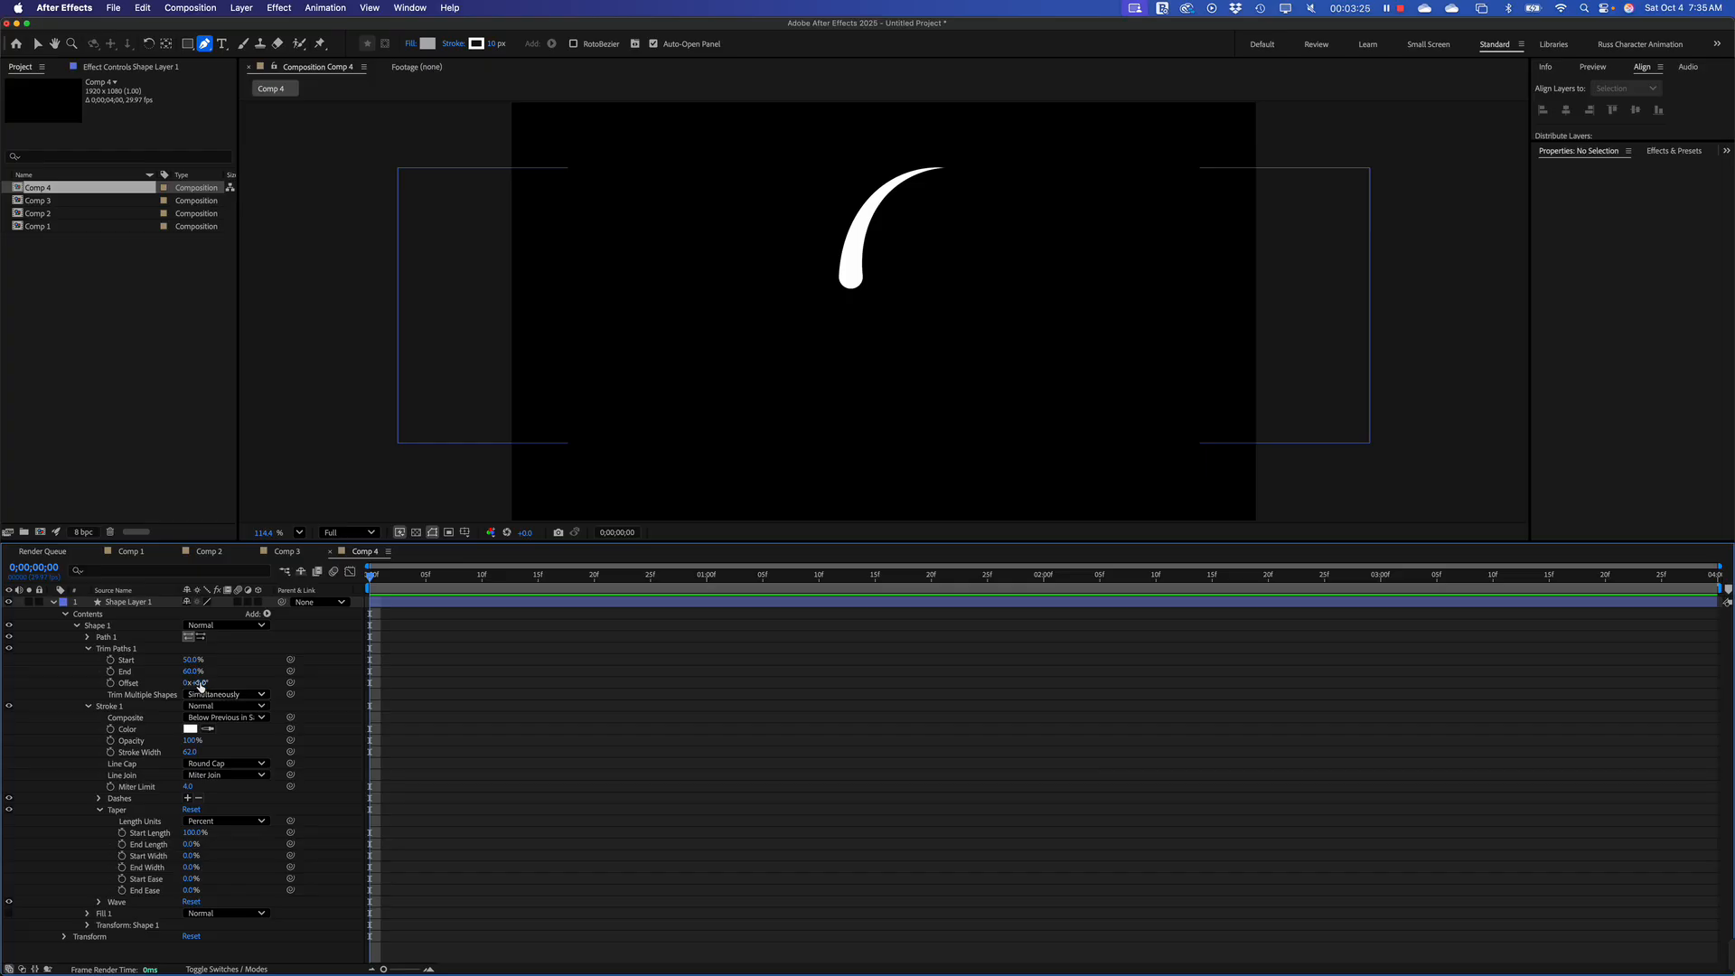
Set the Trim Paths Offset to -196° and keyframe it at the first frame
{"action": "left_click_drag", "start_coordinate": [197, 682], "coordinate": [78, 689]}
{"action": "left_click_drag", "start_coordinate": [75, 688], "coordinate": [74, 689]}
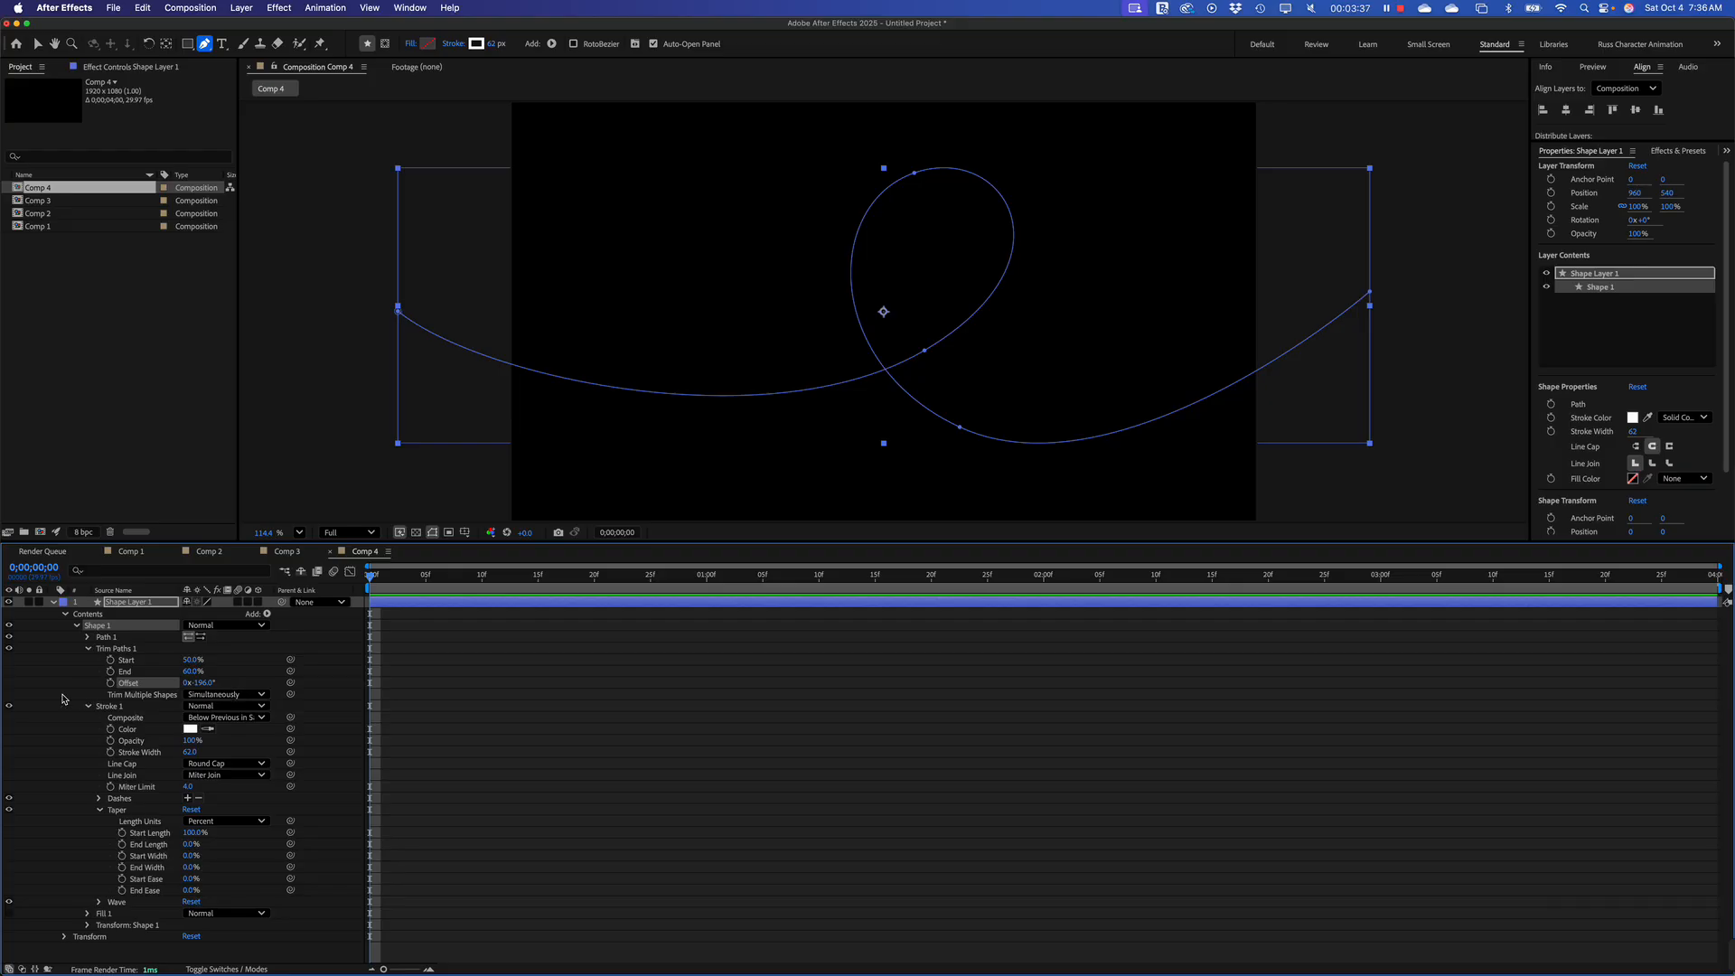
{"action": "left_click", "coordinate": [110, 683]}
Keyframe the Trim Paths Offset at +166° at 0;00;03;29 and preview the animation from the beginning
{"action": "left_click_drag", "start_coordinate": [370, 579], "coordinate": [1710, 632]}
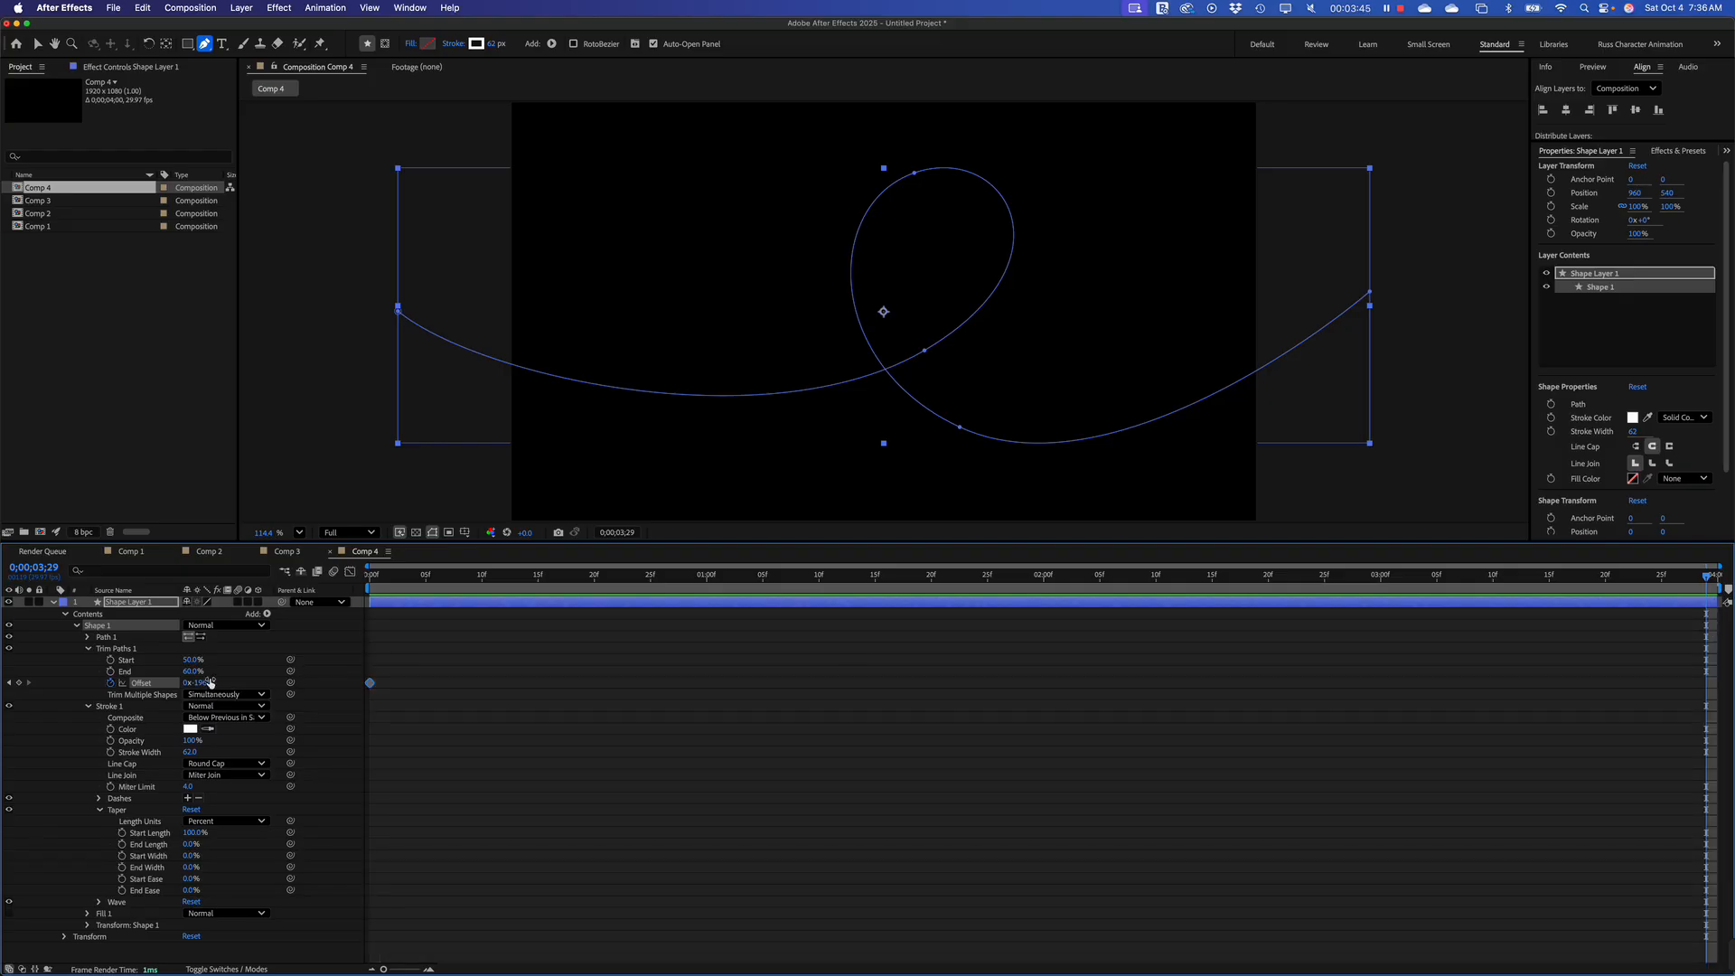
{"action": "left_click_drag", "start_coordinate": [200, 687], "coordinate": [451, 705]}
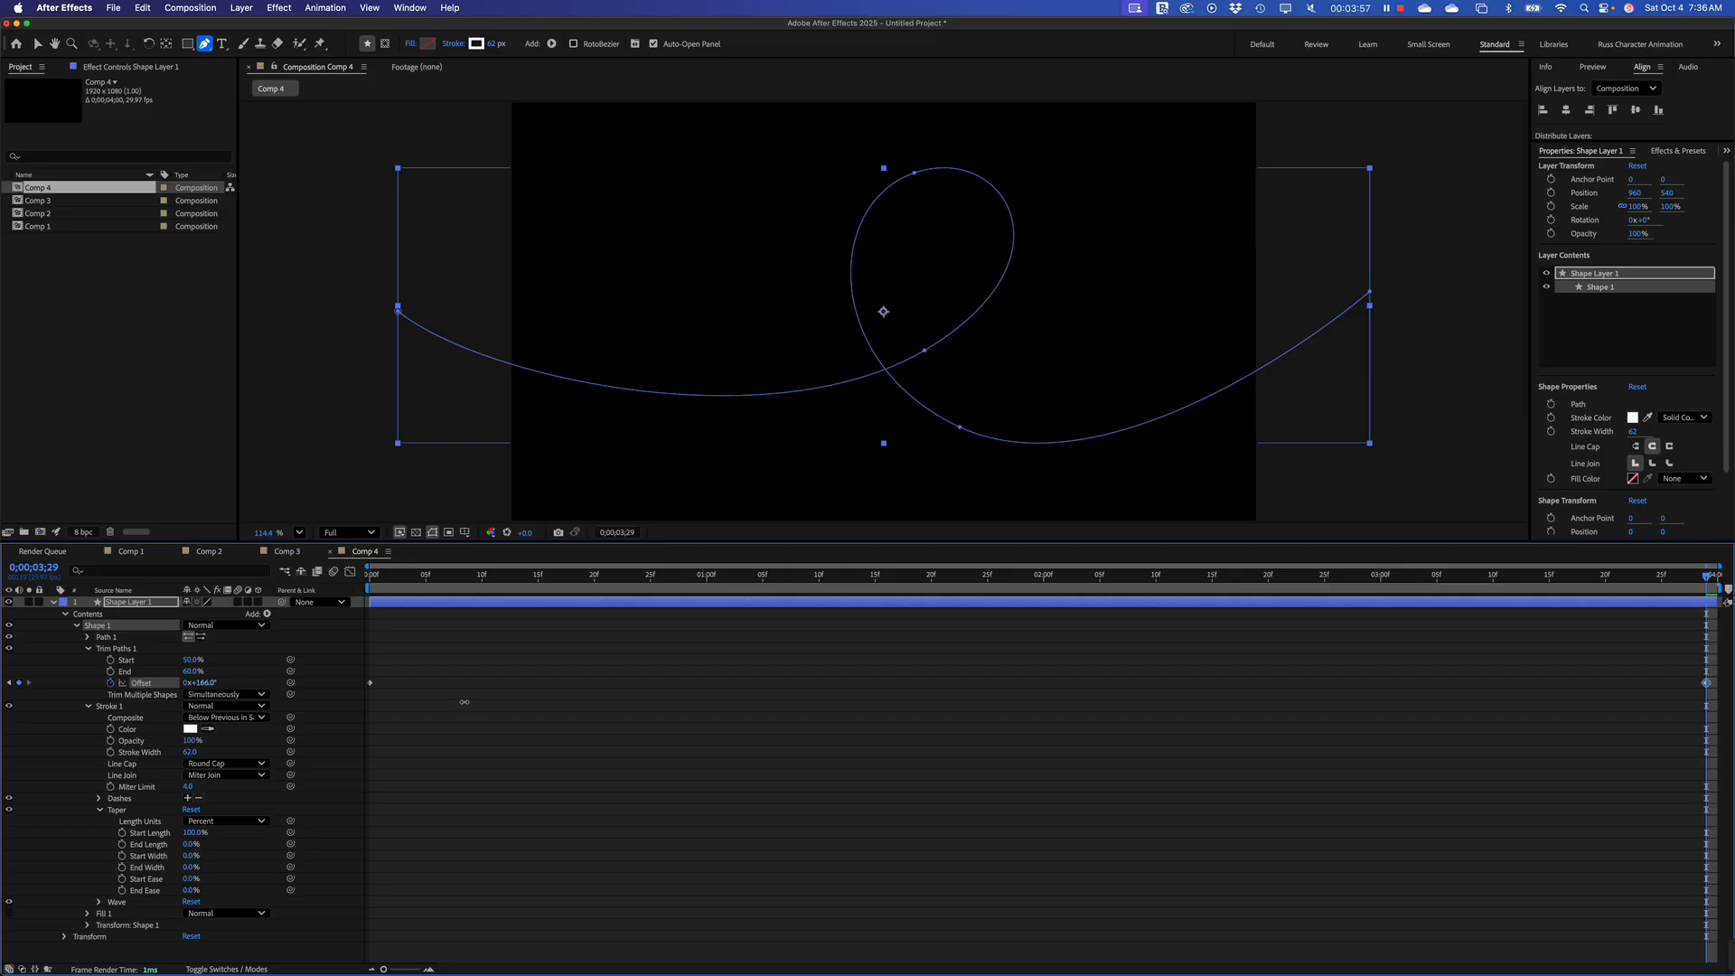
{"action": "left_click_drag", "start_coordinate": [429, 579], "coordinate": [371, 579]}
{"action": "key", "text": "space"}
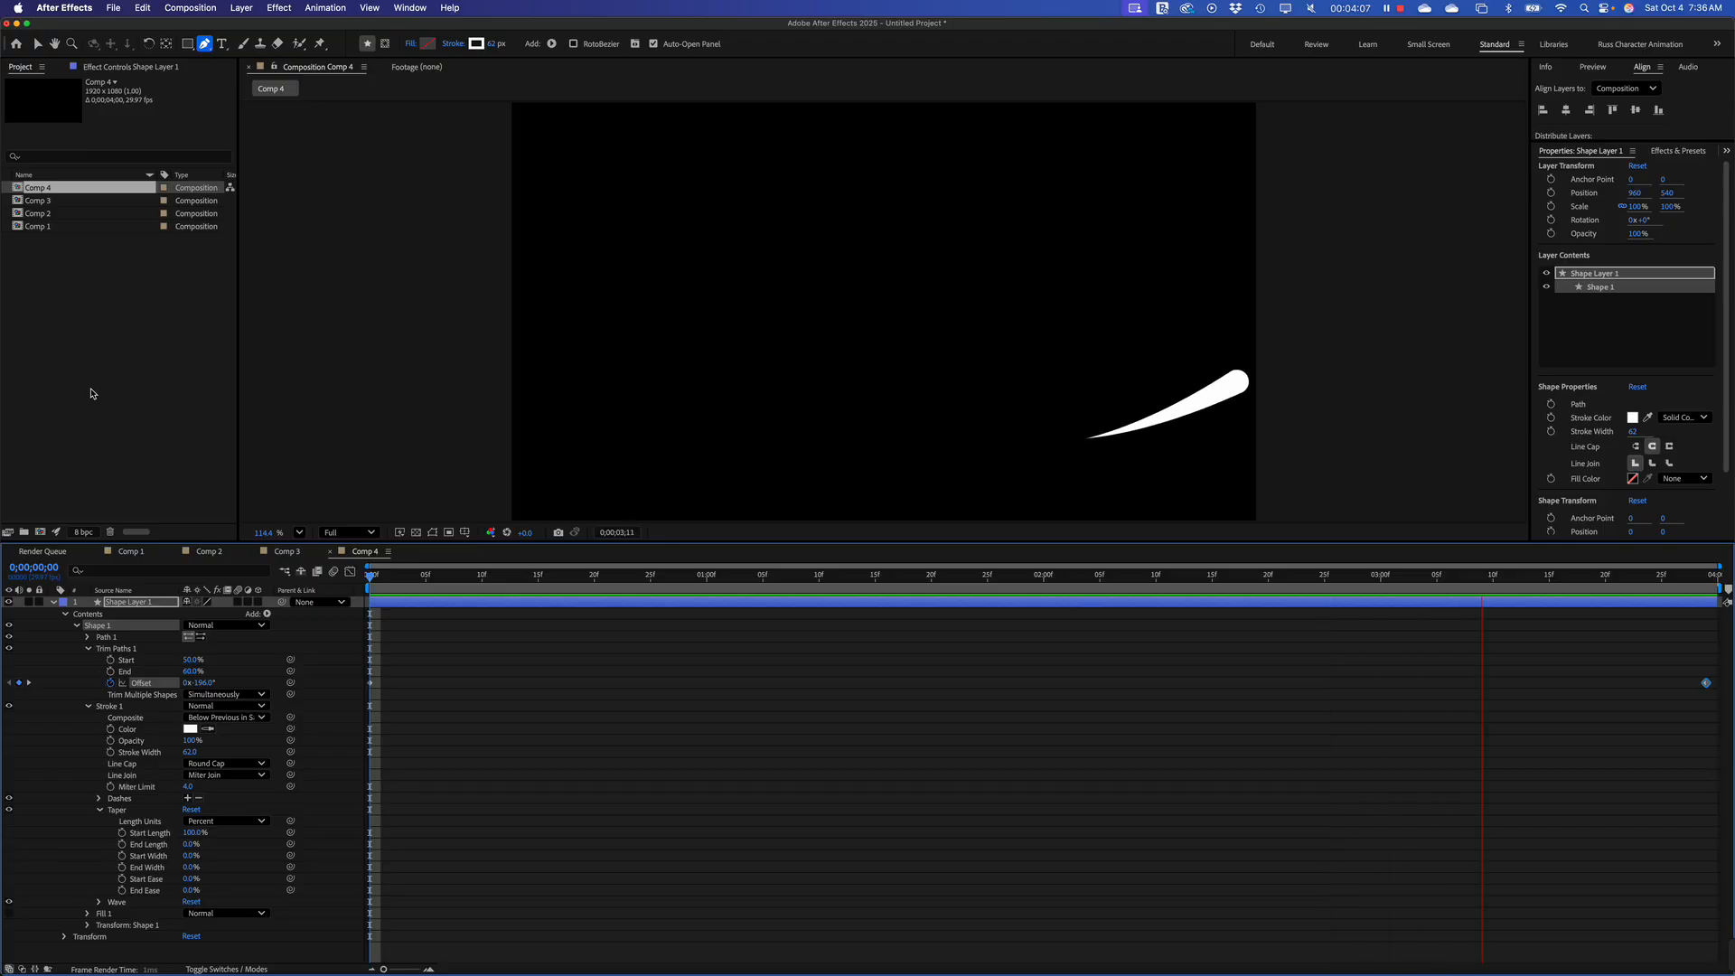
Stop the preview, look at the keyframed Trim Paths example in Comp 3, and return to Comp 4
{"action": "key", "text": "space"}
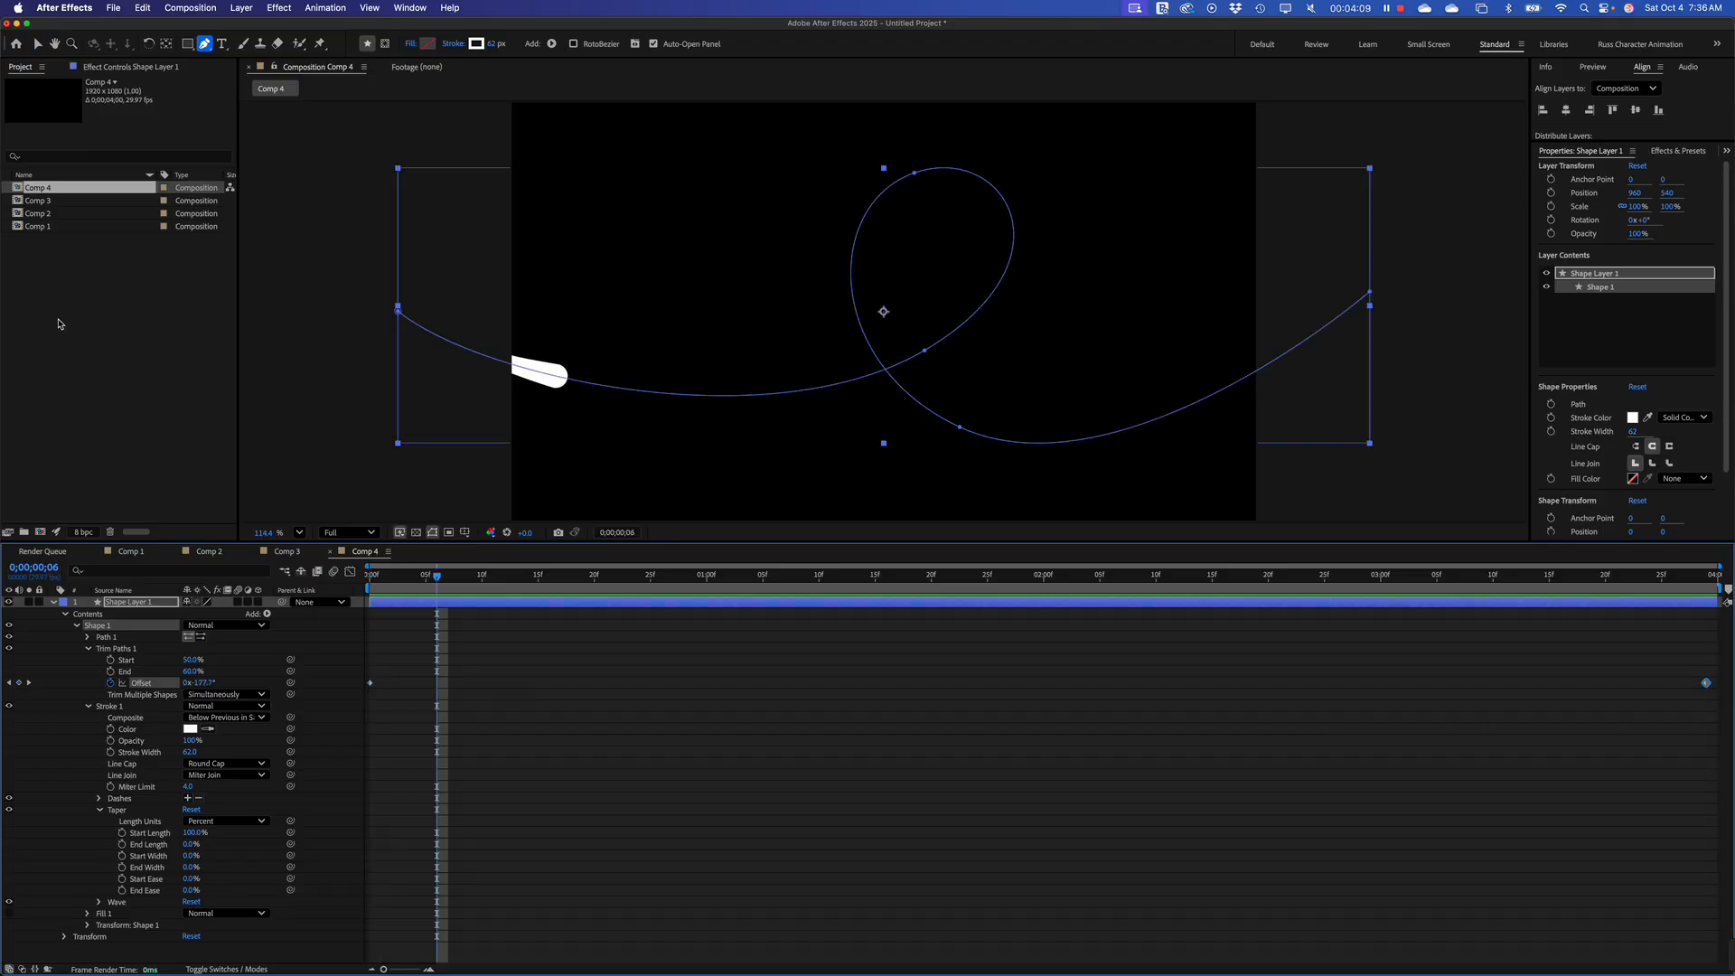
{"action": "left_click", "coordinate": [296, 552]}
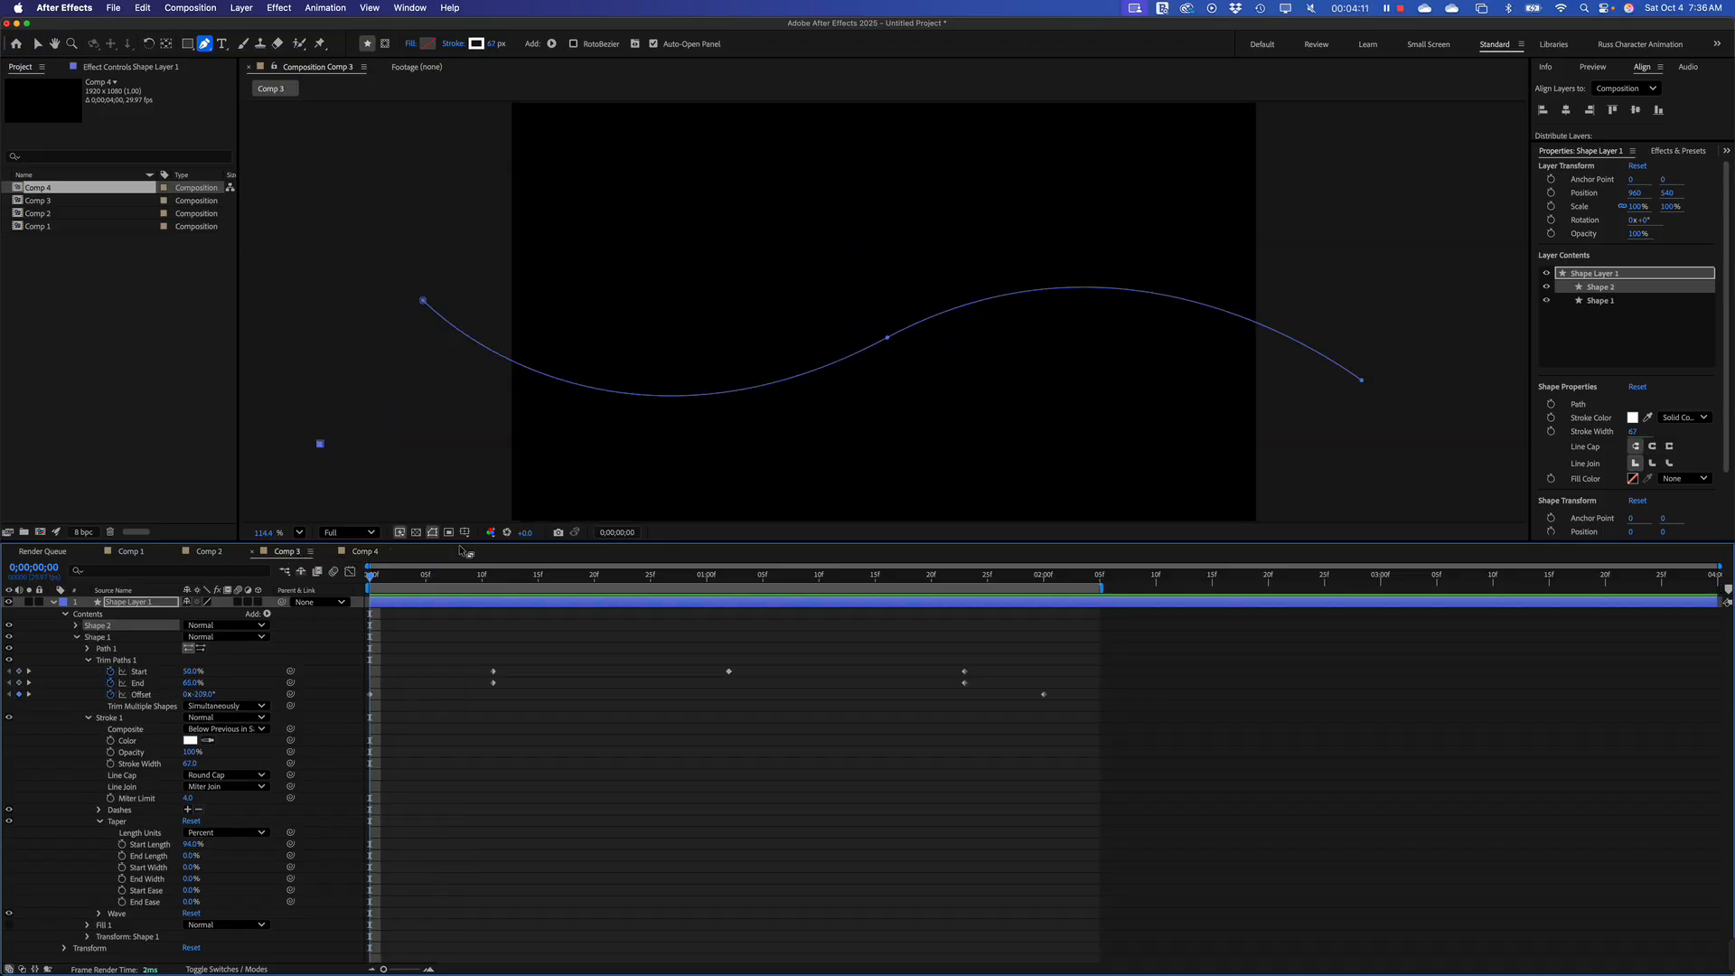
{"action": "mouse_move", "coordinate": [401, 582]}
{"action": "left_mouse_down"}
{"action": "mouse_move", "coordinate": [953, 650]}
{"action": "mouse_move", "coordinate": [601, 643]}
{"action": "mouse_move", "coordinate": [777, 629]}
{"action": "mouse_move", "coordinate": [604, 619]}
{"action": "mouse_move", "coordinate": [750, 615]}
{"action": "mouse_move", "coordinate": [613, 610]}
{"action": "mouse_move", "coordinate": [709, 607]}
{"action": "mouse_move", "coordinate": [624, 609]}
{"action": "mouse_move", "coordinate": [352, 529]}
{"action": "left_mouse_up"}
{"action": "left_click", "coordinate": [363, 553]}
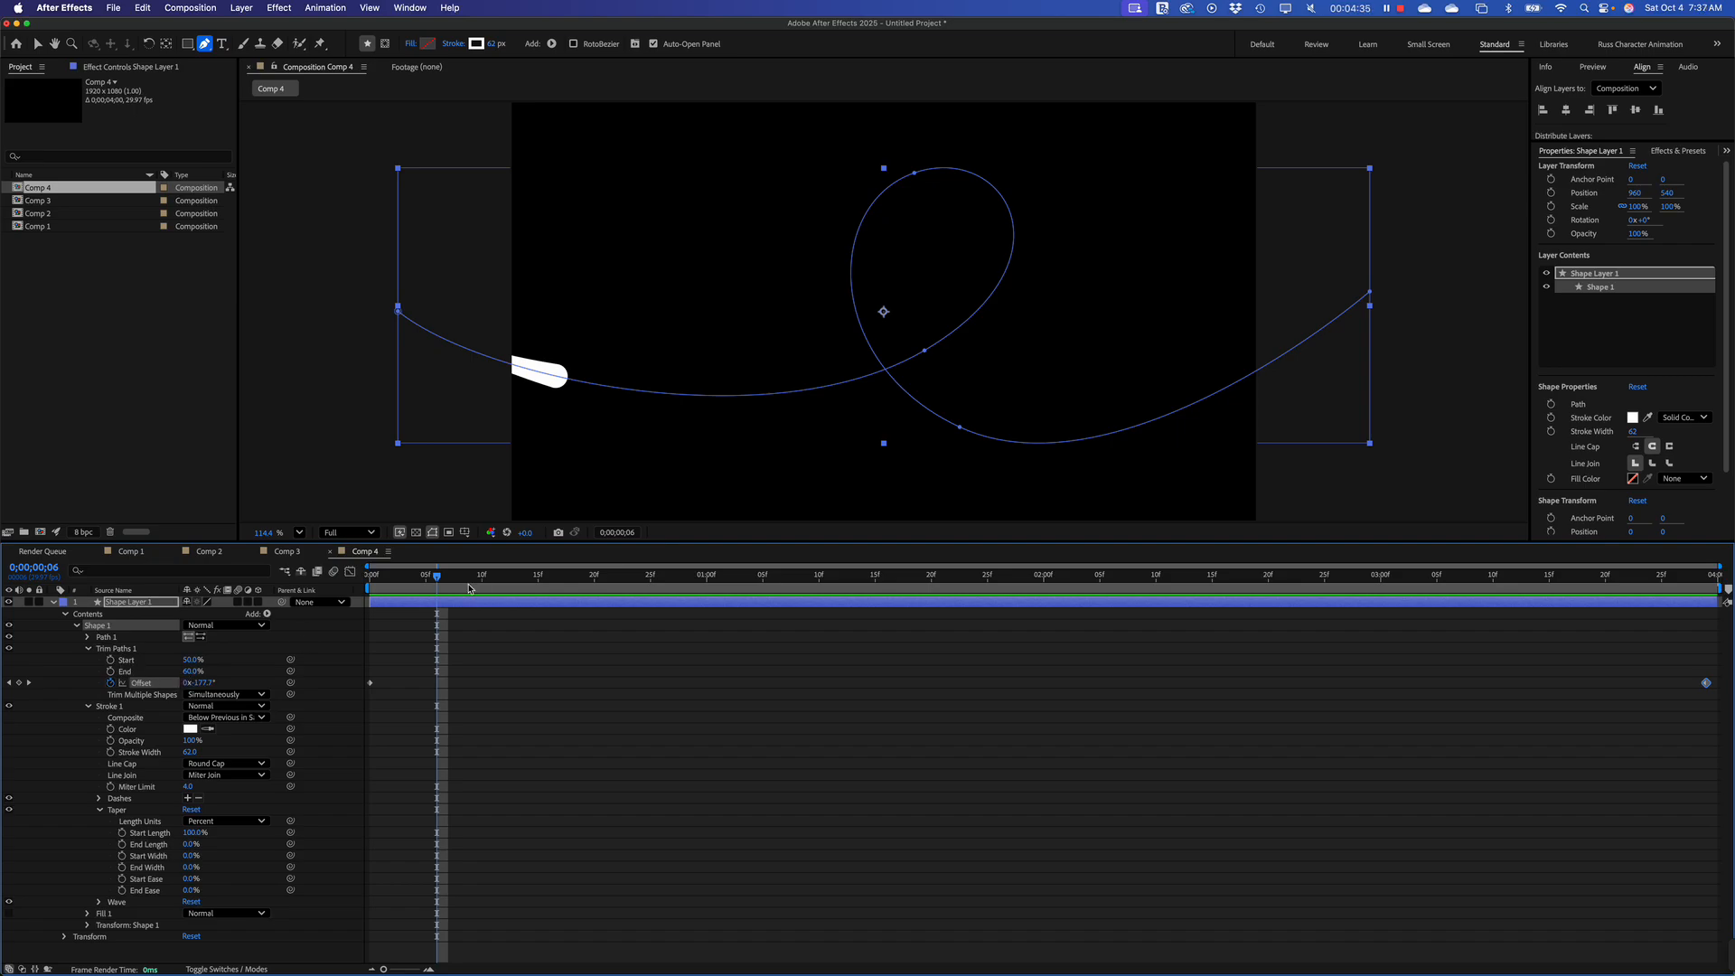
Keyframe the Trim Paths End at 60% at 0;00;00;15 and again at 0;00;03;04
{"action": "mouse_move", "coordinate": [425, 578]}
{"action": "left_mouse_down"}
{"action": "mouse_move", "coordinate": [369, 578]}
{"action": "mouse_move", "coordinate": [533, 591]}
{"action": "left_mouse_up"}
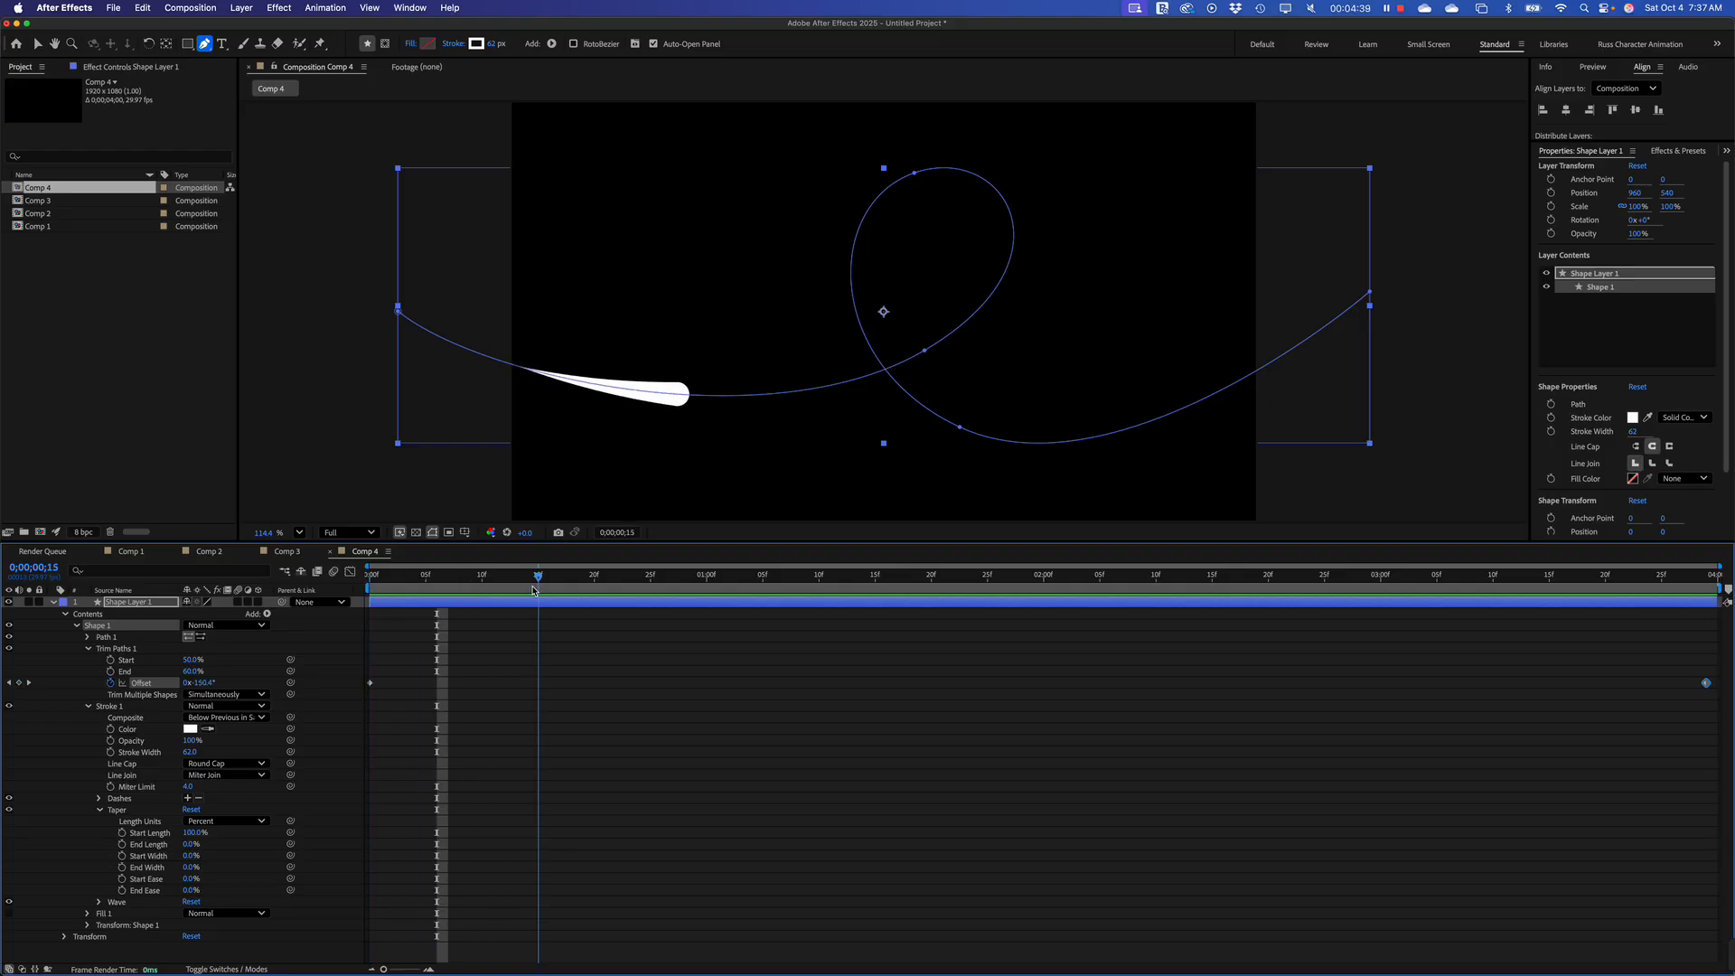
{"action": "left_click", "coordinate": [111, 673]}
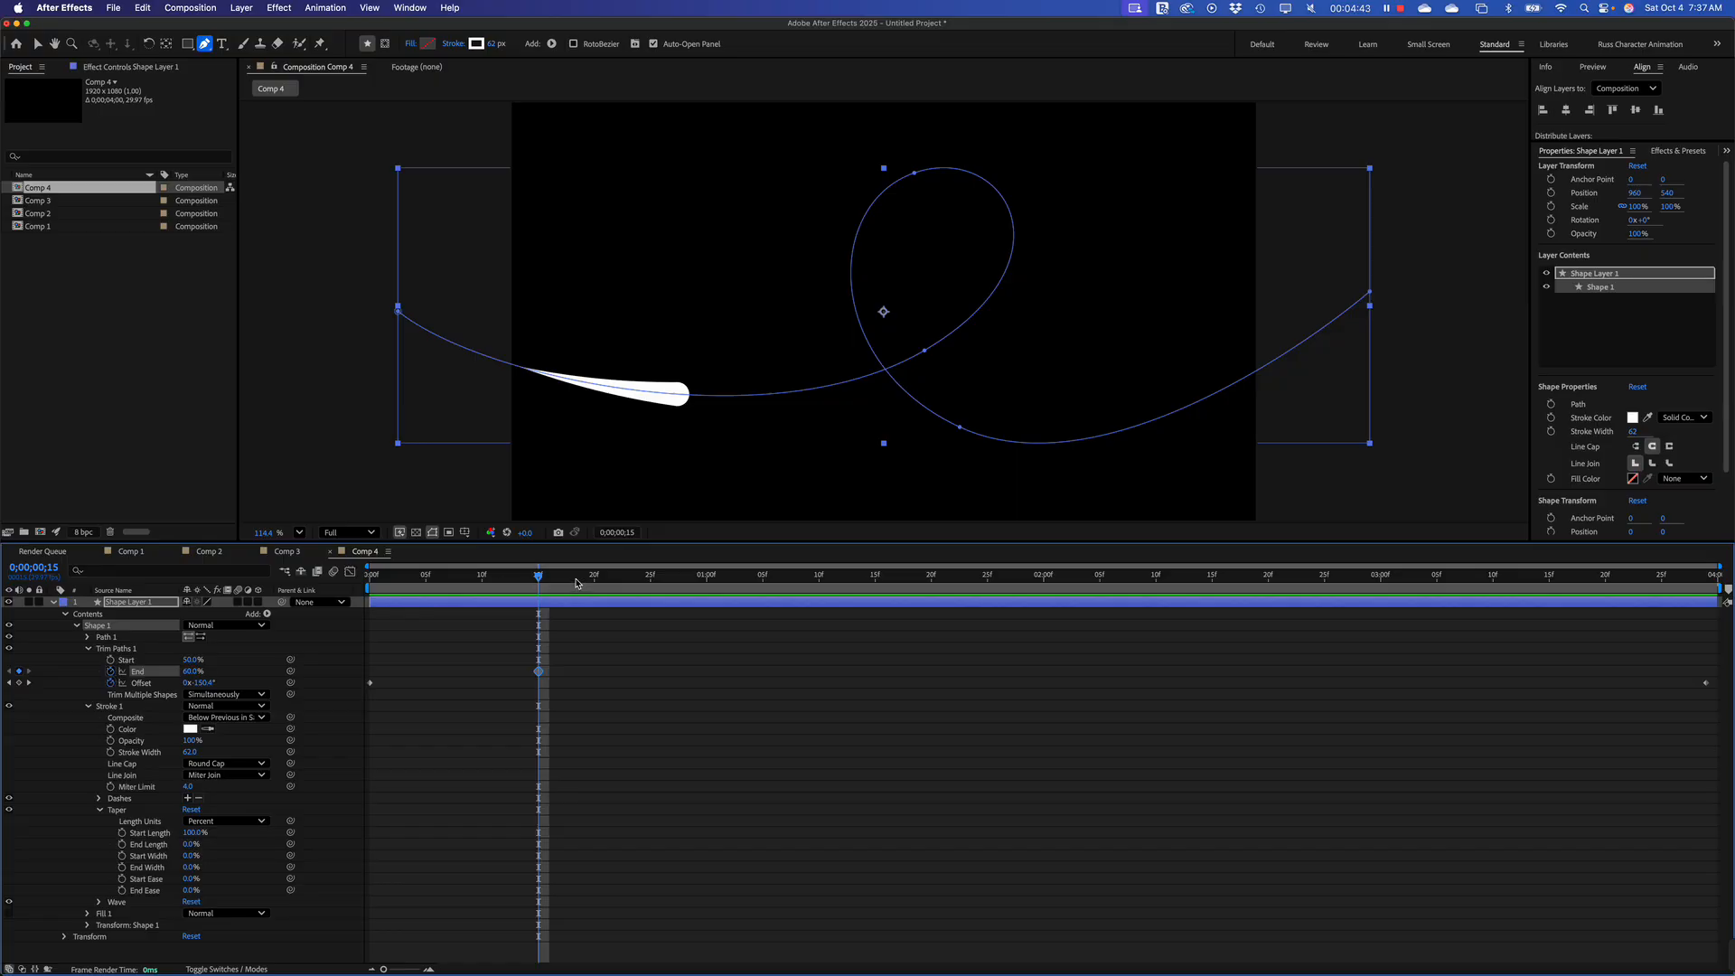
{"action": "mouse_move", "coordinate": [539, 586]}
{"action": "left_mouse_down"}
{"action": "mouse_move", "coordinate": [1310, 578]}
{"action": "mouse_move", "coordinate": [1401, 583]}
{"action": "mouse_move", "coordinate": [1416, 607]}
{"action": "left_mouse_up"}
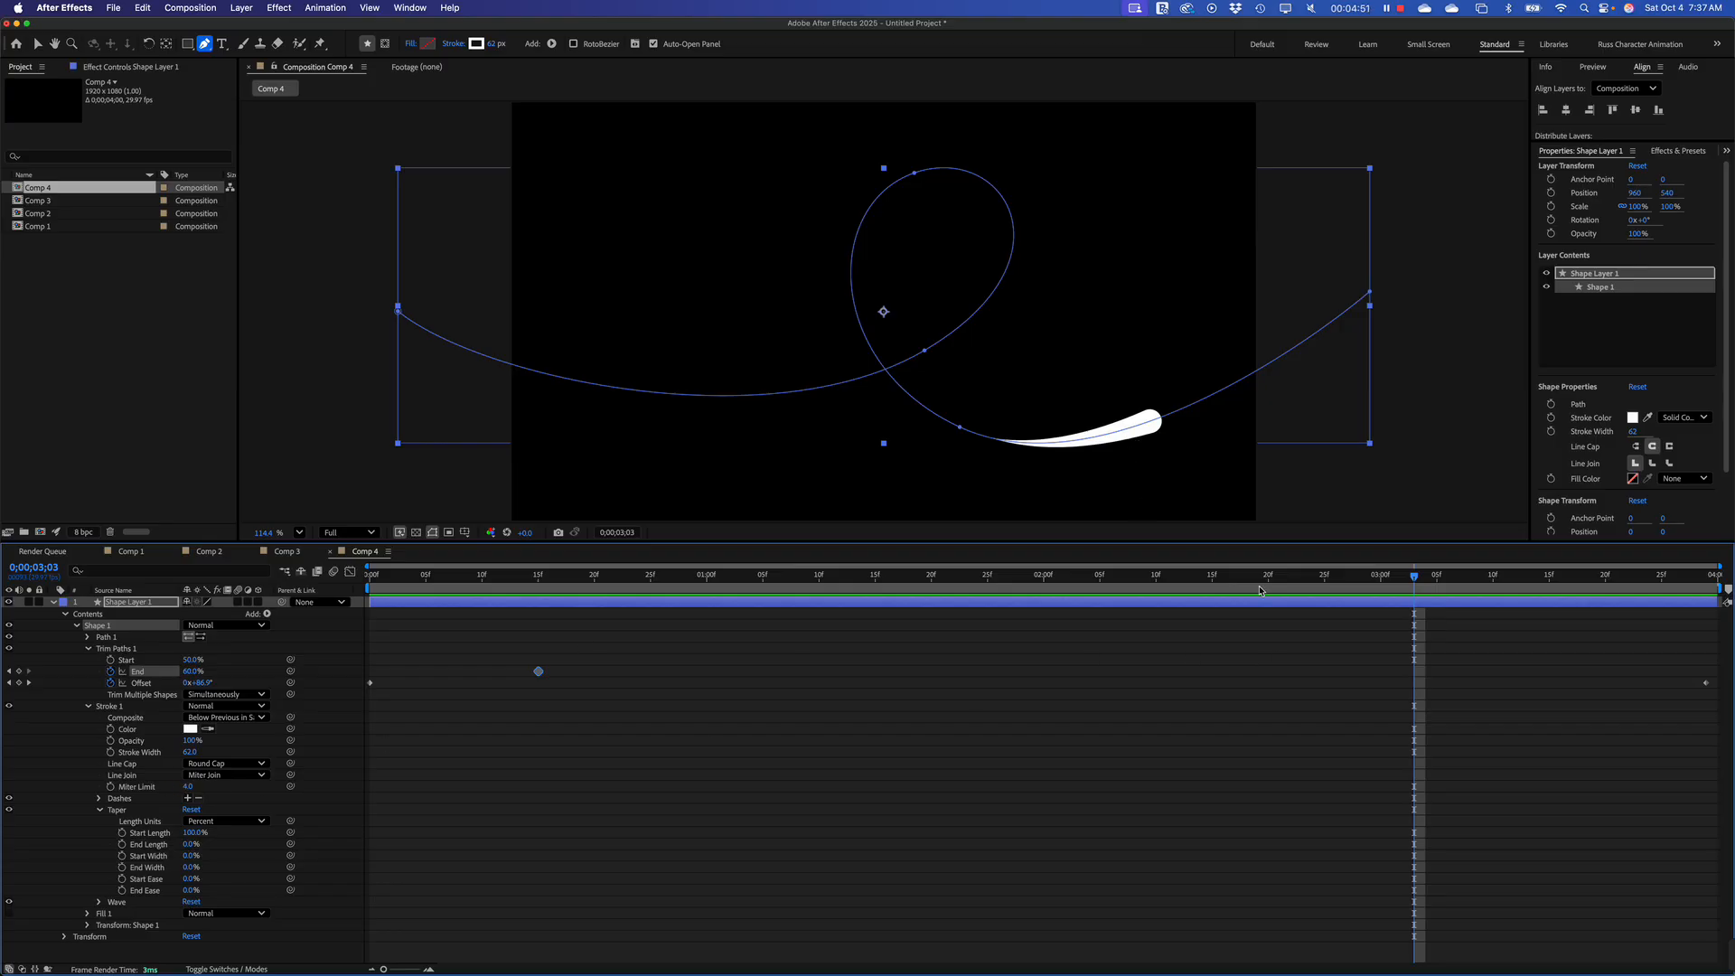
{"action": "left_click_drag", "start_coordinate": [1413, 583], "coordinate": [1425, 583]}
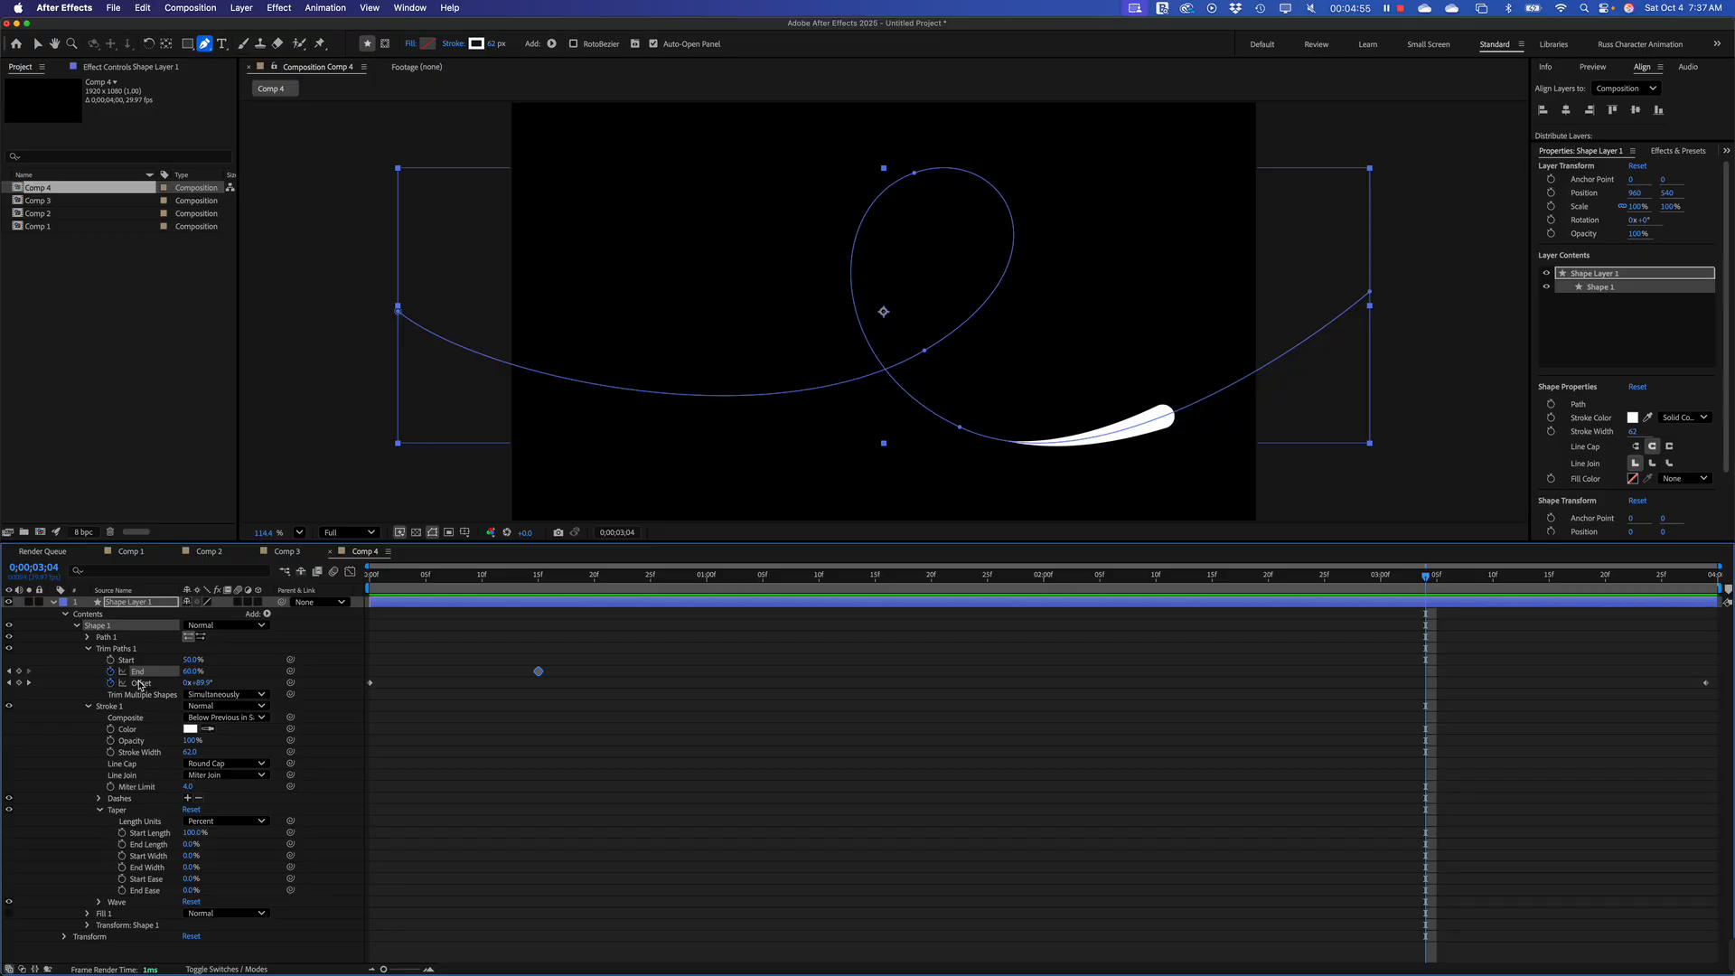
{"action": "left_click", "coordinate": [19, 671]}
Keyframe the Trim Paths End at 75% at 0;00;01;20 and preview the animation from the beginning
{"action": "mouse_move", "coordinate": [1025, 586]}
{"action": "left_mouse_down"}
{"action": "mouse_move", "coordinate": [639, 579]}
{"action": "mouse_move", "coordinate": [933, 588]}
{"action": "left_mouse_up"}
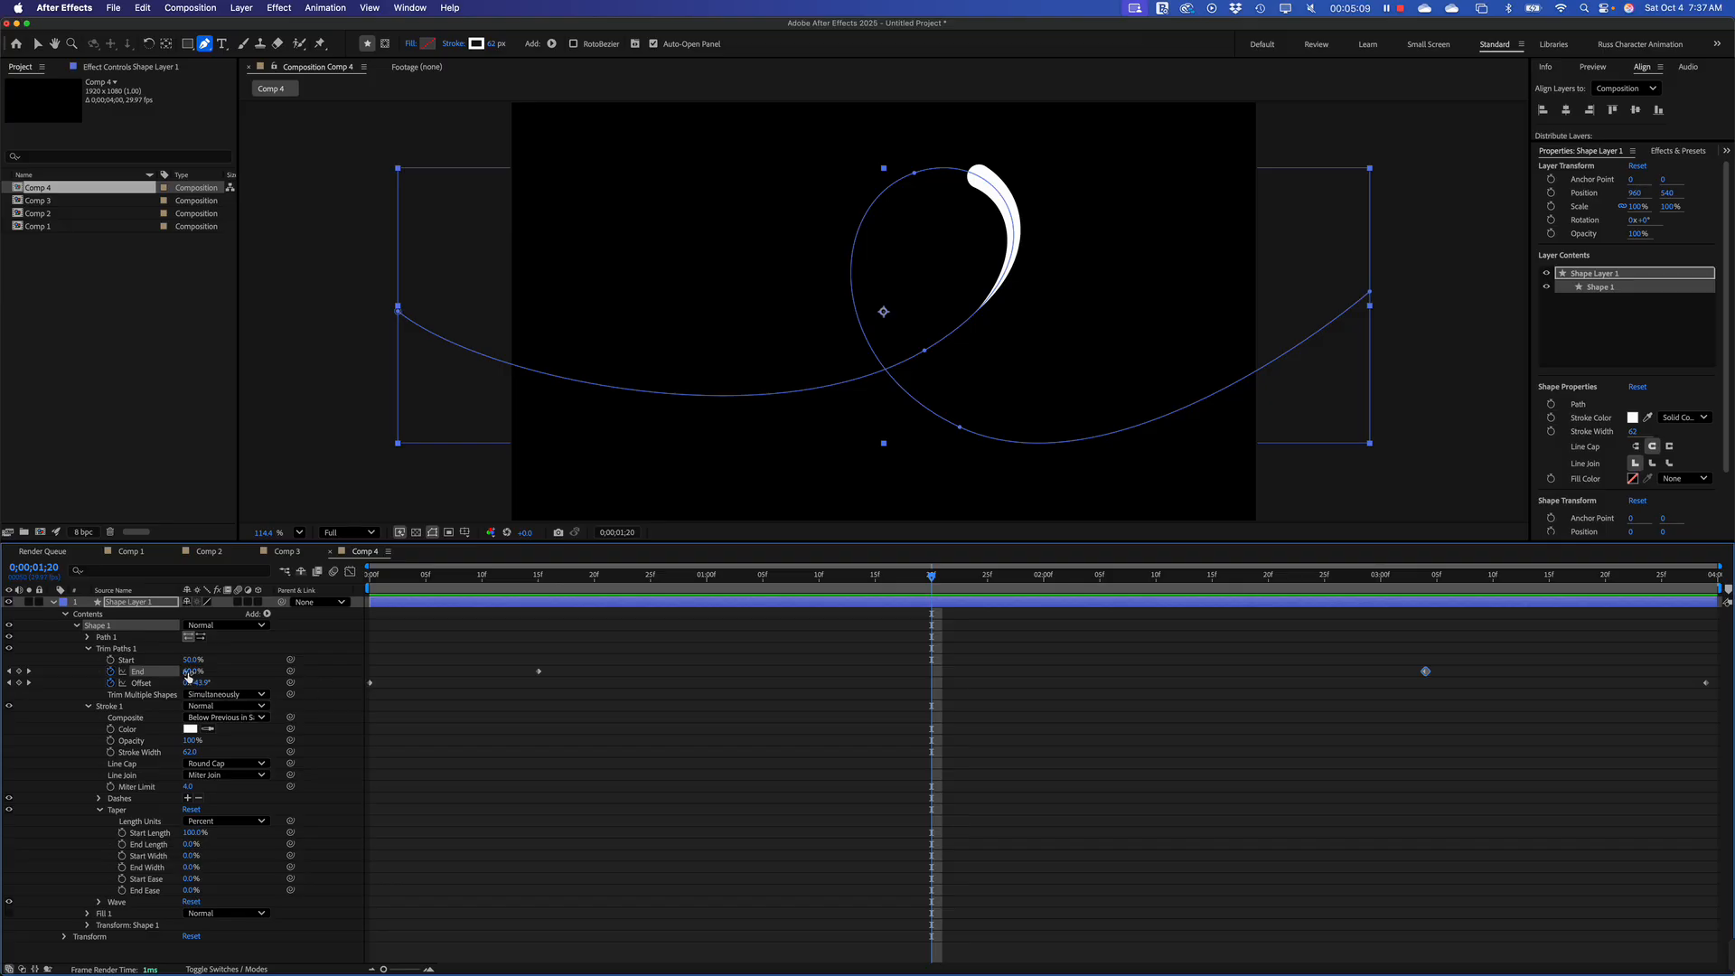
{"action": "left_click_drag", "start_coordinate": [187, 671], "coordinate": [195, 671]}
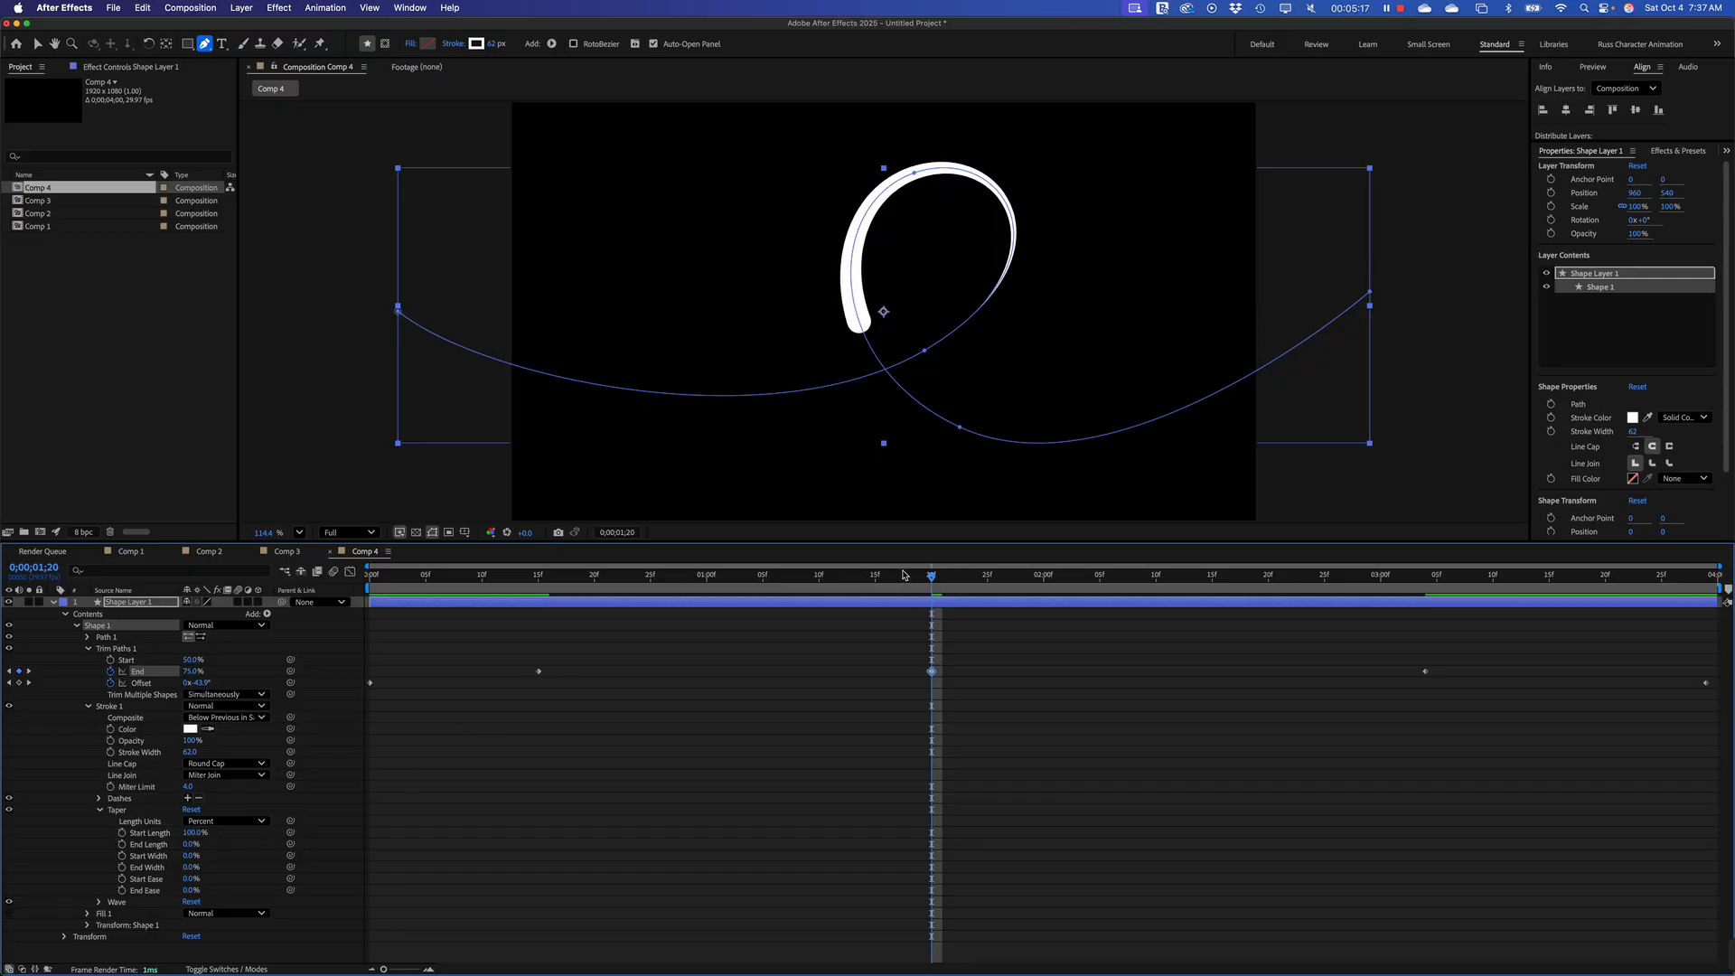
{"action": "mouse_move", "coordinate": [931, 575]}
{"action": "left_mouse_down"}
{"action": "mouse_move", "coordinate": [333, 575]}
{"action": "mouse_move", "coordinate": [794, 589]}
{"action": "mouse_move", "coordinate": [1491, 560]}
{"action": "mouse_move", "coordinate": [684, 551]}
{"action": "mouse_move", "coordinate": [407, 453]}
{"action": "mouse_move", "coordinate": [285, 489]}
{"action": "left_mouse_up"}
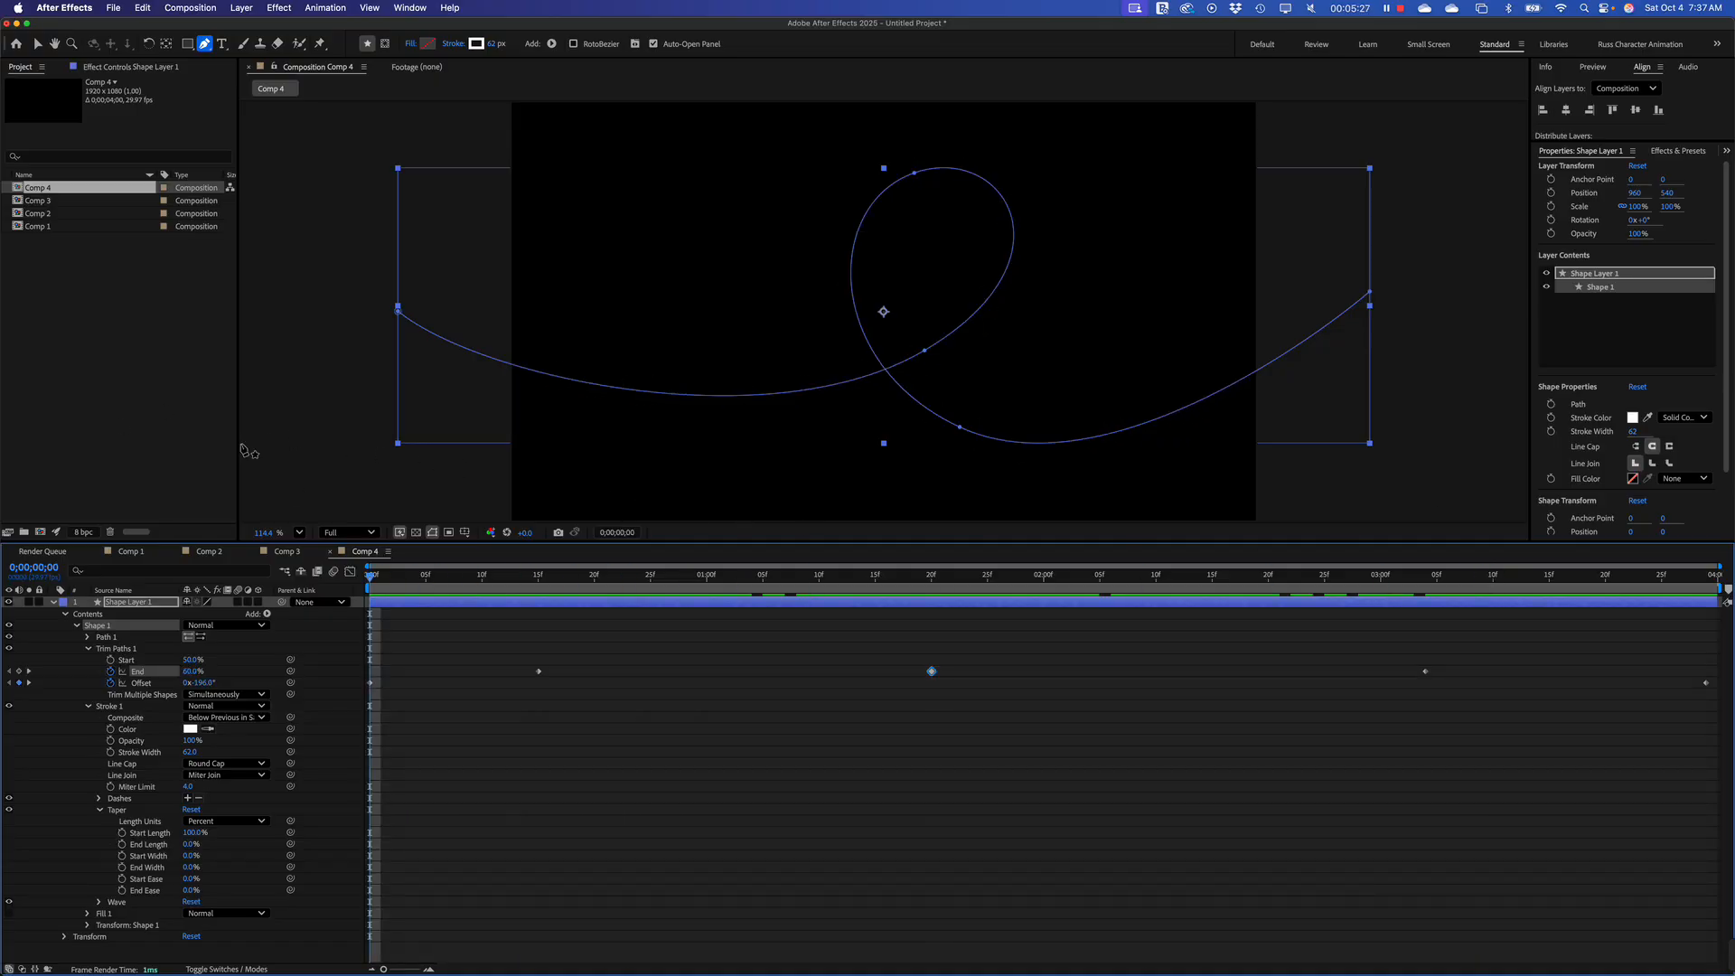
{"action": "left_click", "coordinate": [271, 441]}
{"action": "key", "text": "space"}
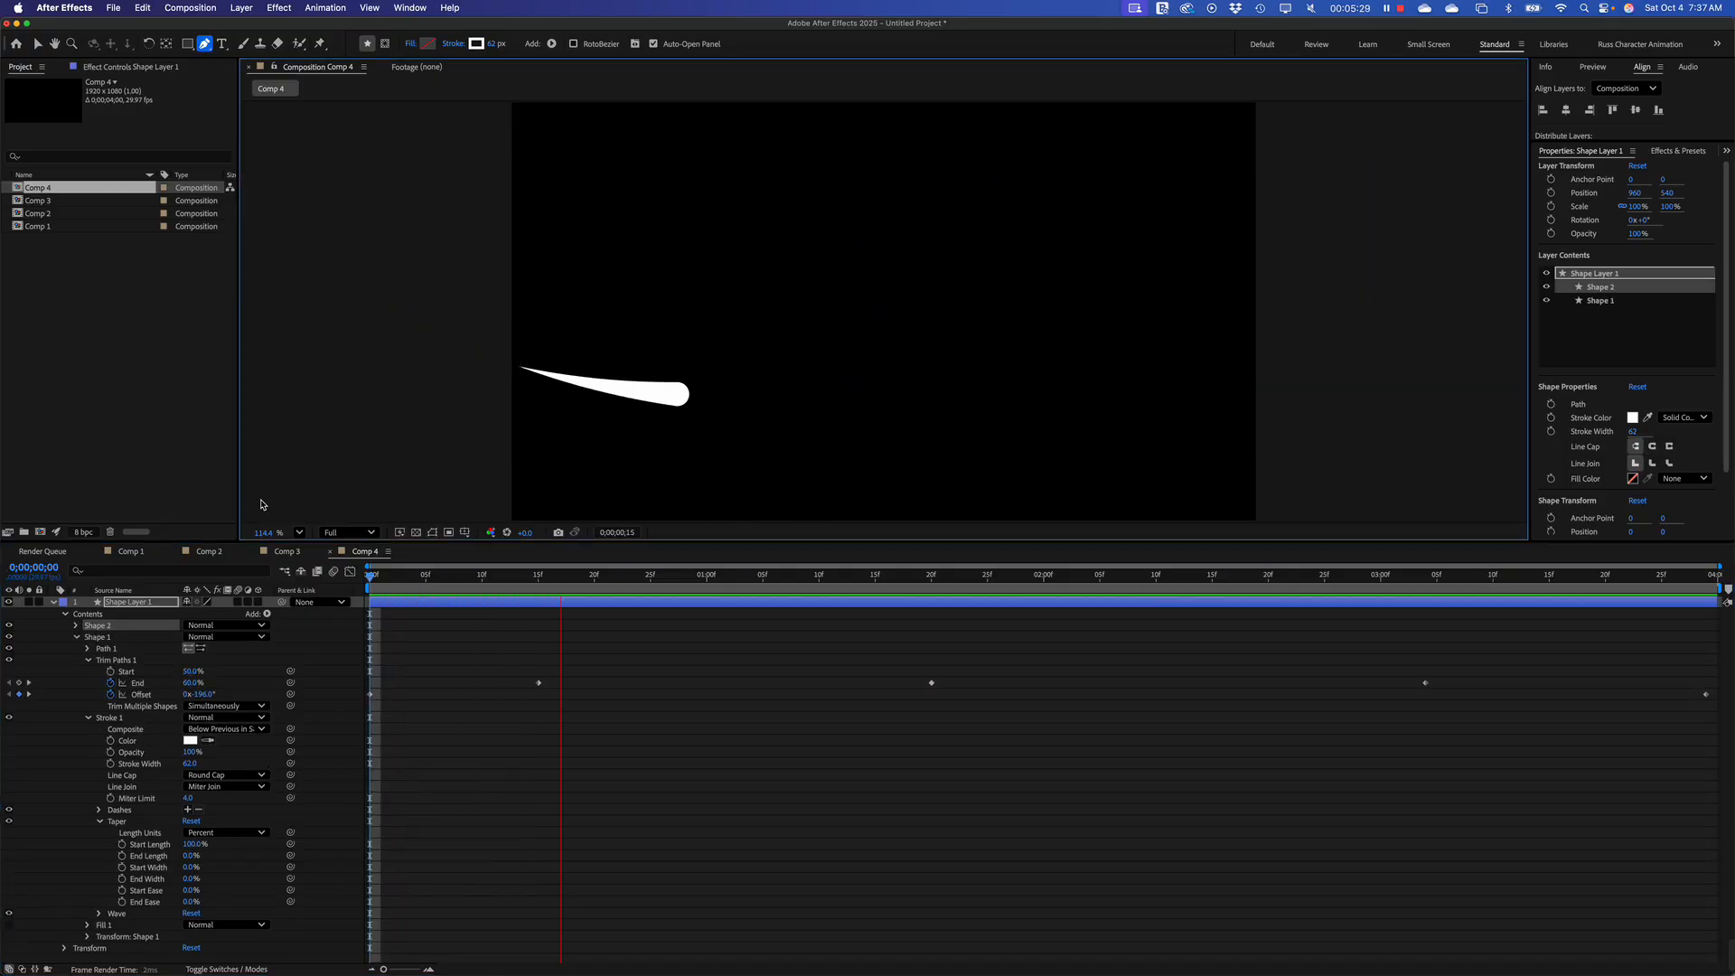